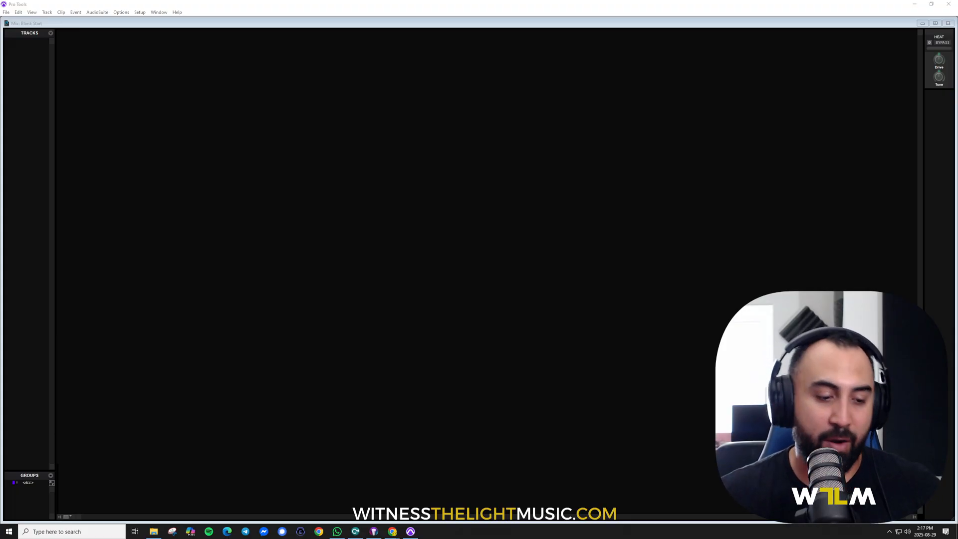
Create one new stereo Master Fader track in the Mix window
{"action": "key", "text": "ctrl+equal"}
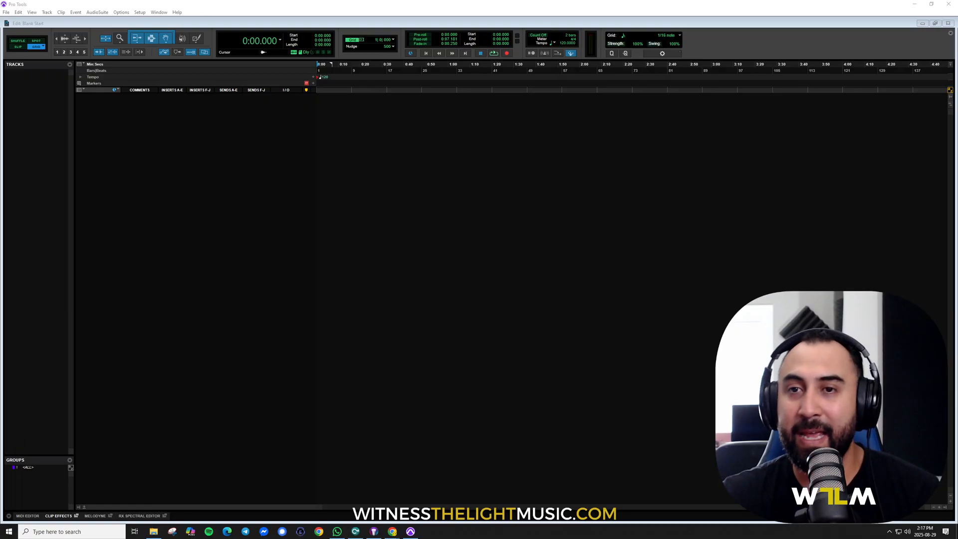
{"action": "key", "text": "ctrl+equal"}
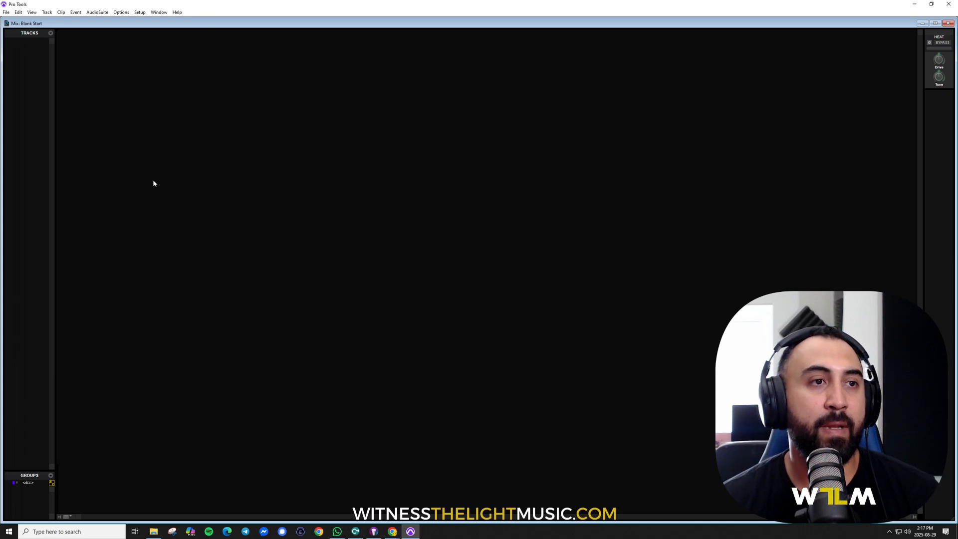
{"action": "left_click", "coordinate": [47, 12]}
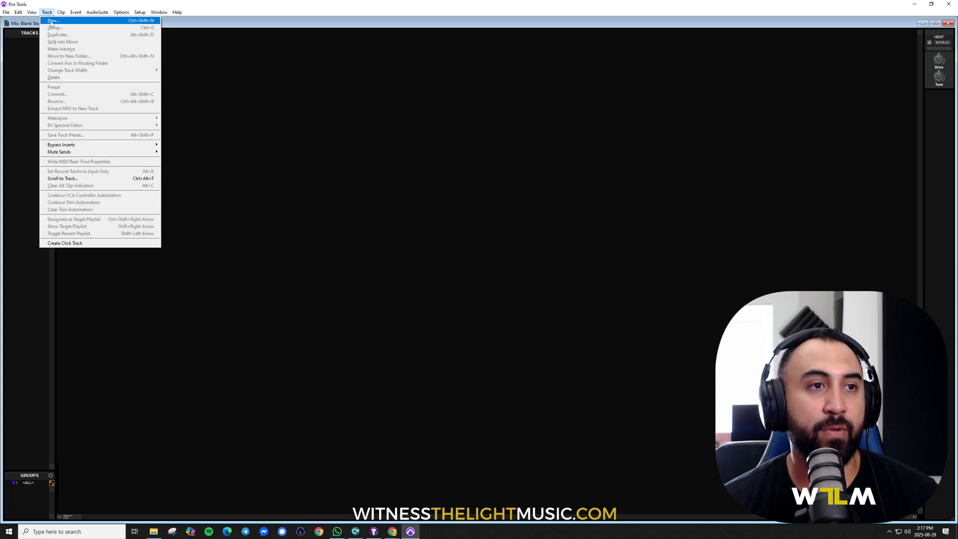
{"action": "left_click", "coordinate": [52, 21]}
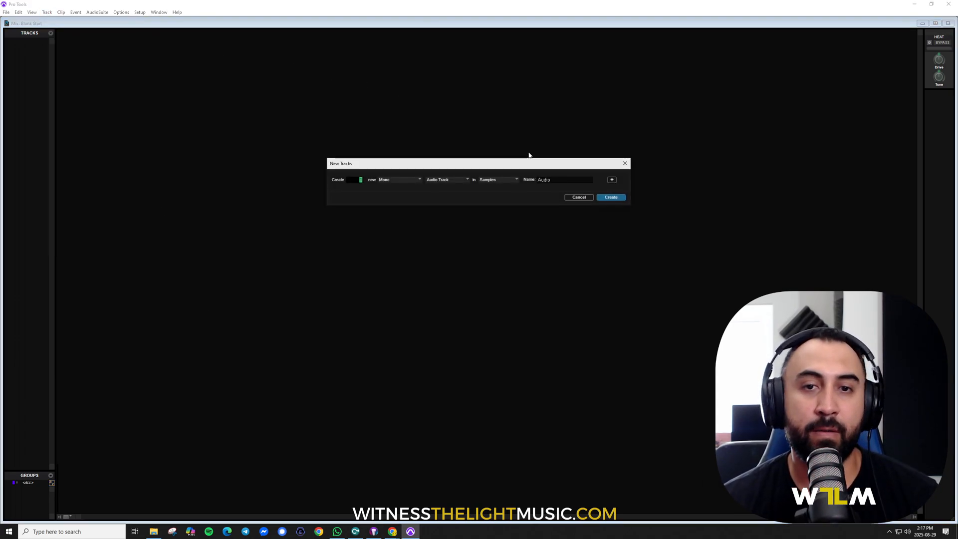
{"action": "mouse_move", "coordinate": [491, 161]}
{"action": "left_mouse_down"}
{"action": "mouse_move", "coordinate": [486, 134]}
{"action": "mouse_move", "coordinate": [492, 144]}
{"action": "left_mouse_up"}
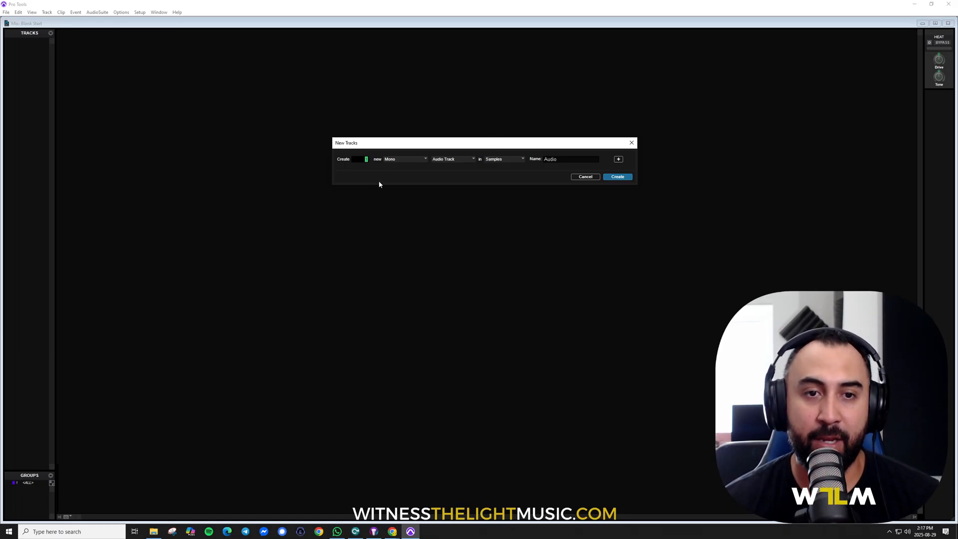
{"action": "left_click", "coordinate": [396, 160]}
{"action": "left_click", "coordinate": [402, 169]}
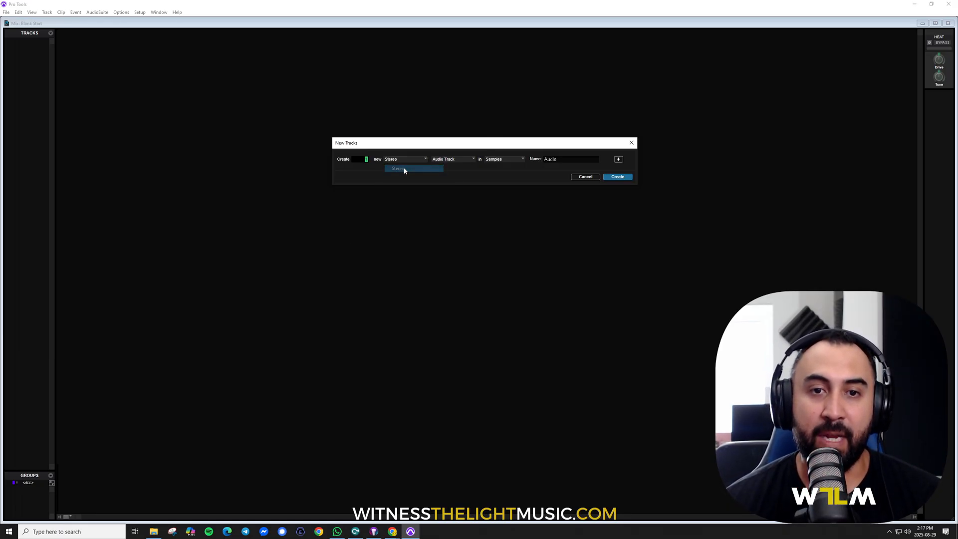
{"action": "left_click", "coordinate": [451, 161]}
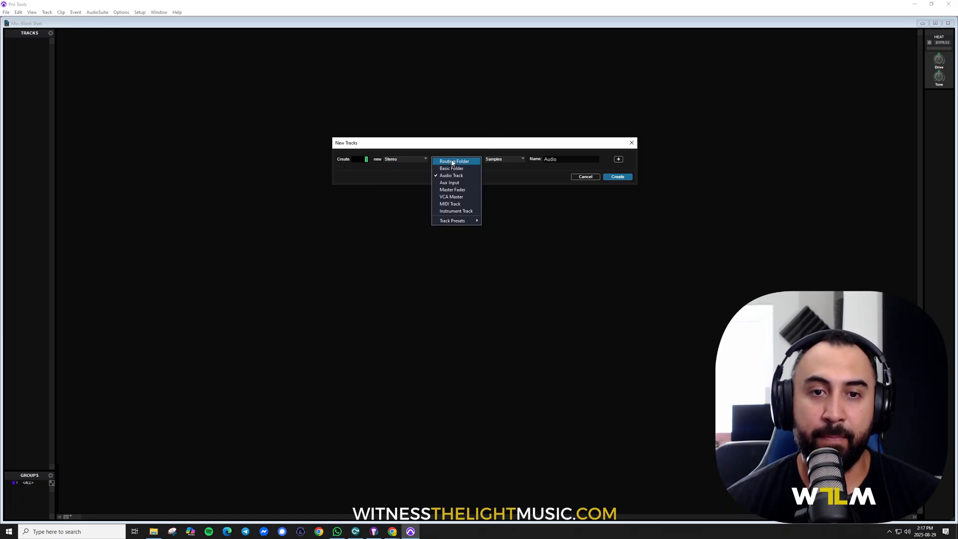
{"action": "left_click", "coordinate": [465, 193]}
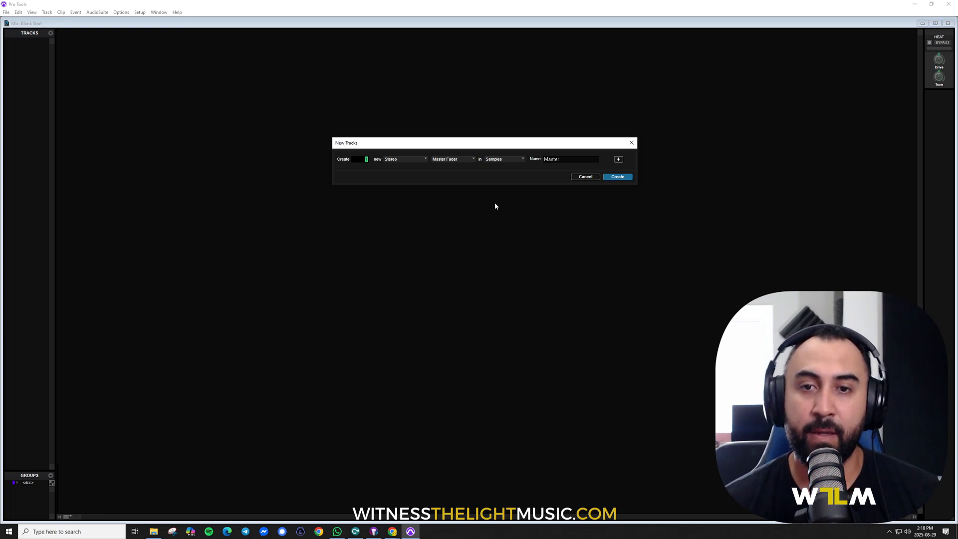
{"action": "left_click", "coordinate": [617, 177]}
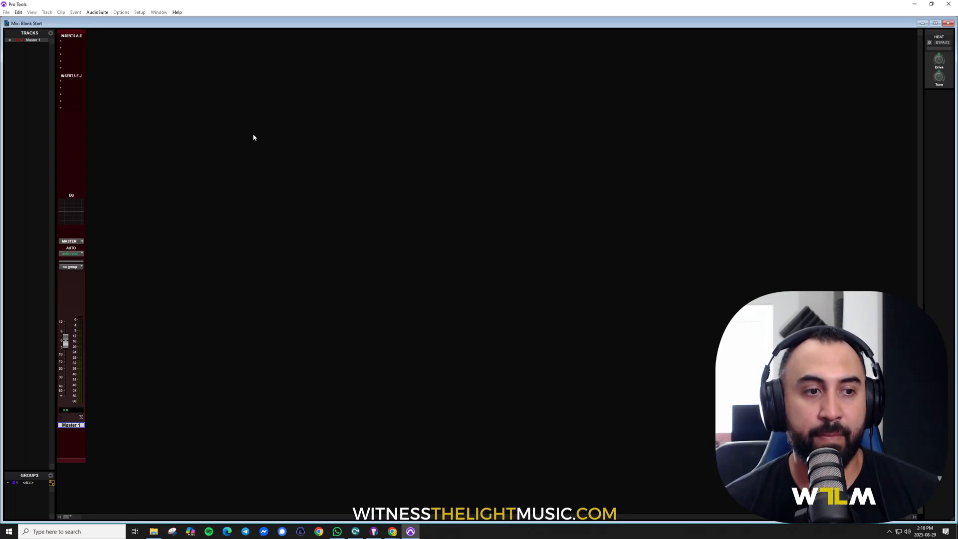
Assign the master fader's output to MASTER (Stereo) -> MON L/R
{"action": "left_click", "coordinate": [70, 241]}
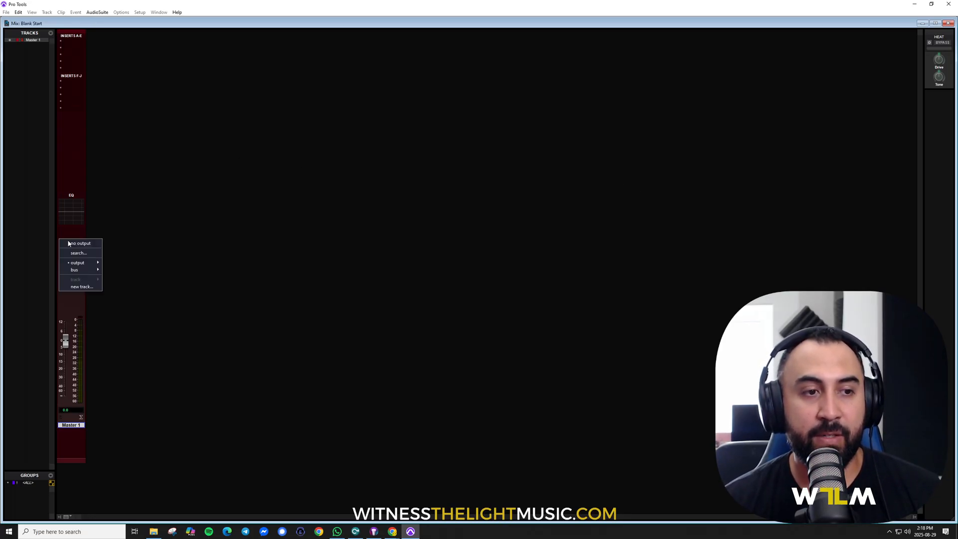
{"action": "mouse_move", "coordinate": [77, 264]}
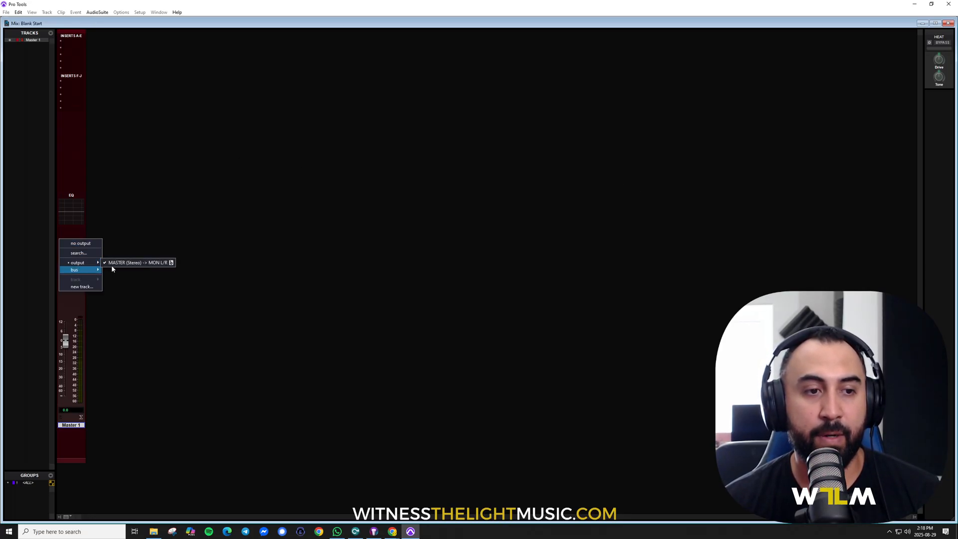
{"action": "left_click", "coordinate": [152, 261]}
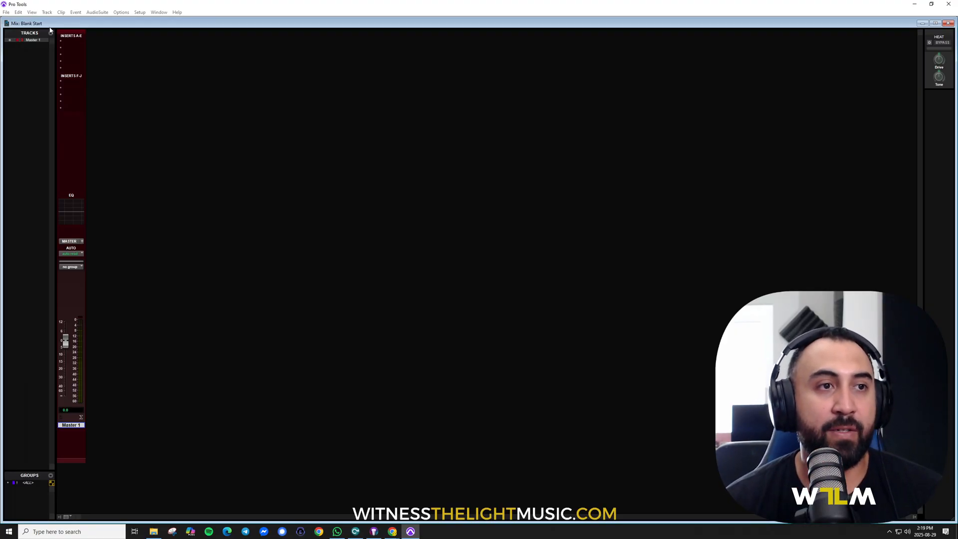
Create one new stereo Aux Input track beside the master fader
{"action": "left_click", "coordinate": [45, 13]}
{"action": "left_click", "coordinate": [55, 21]}
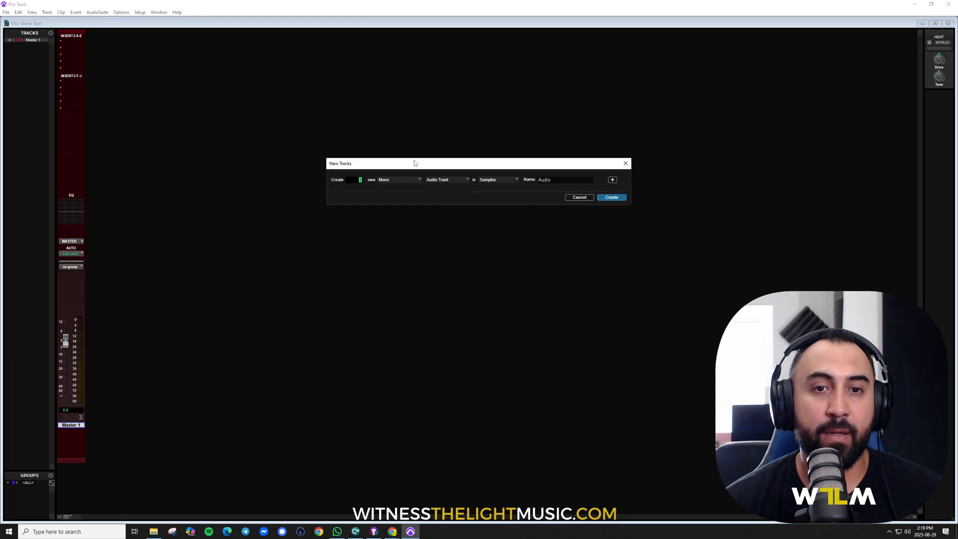
{"action": "left_click", "coordinate": [402, 178]}
{"action": "left_click", "coordinate": [408, 188]}
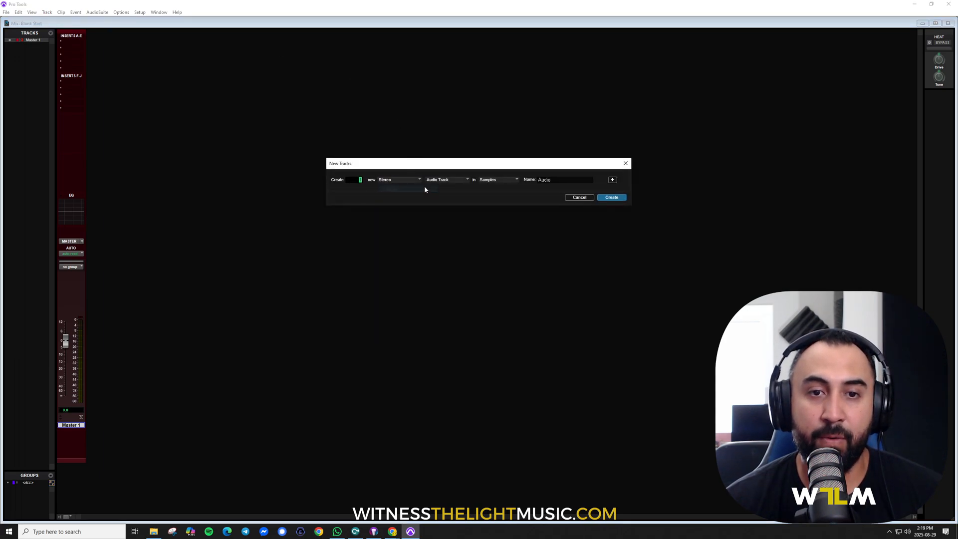
{"action": "left_click", "coordinate": [434, 181]}
{"action": "left_click", "coordinate": [434, 181]}
{"action": "left_click", "coordinate": [448, 181]}
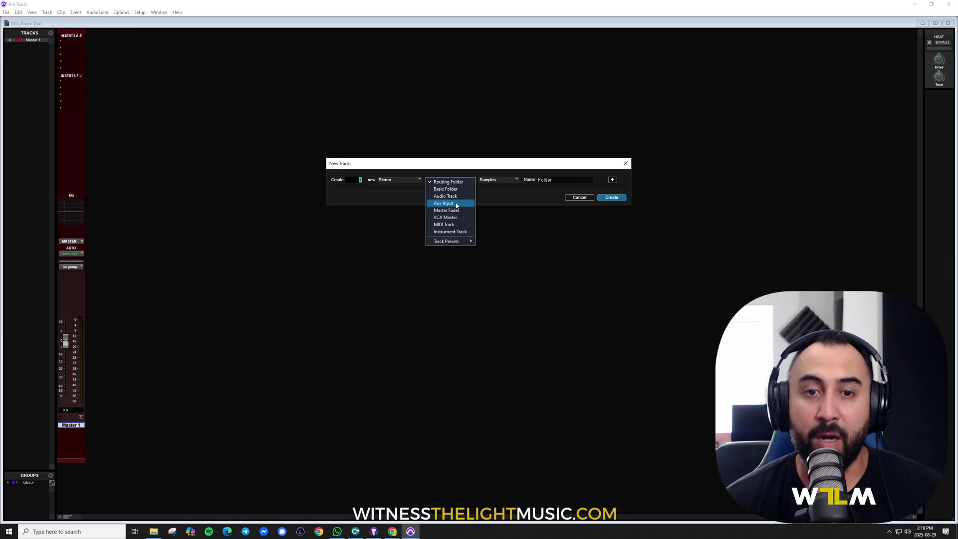
{"action": "left_click", "coordinate": [456, 204]}
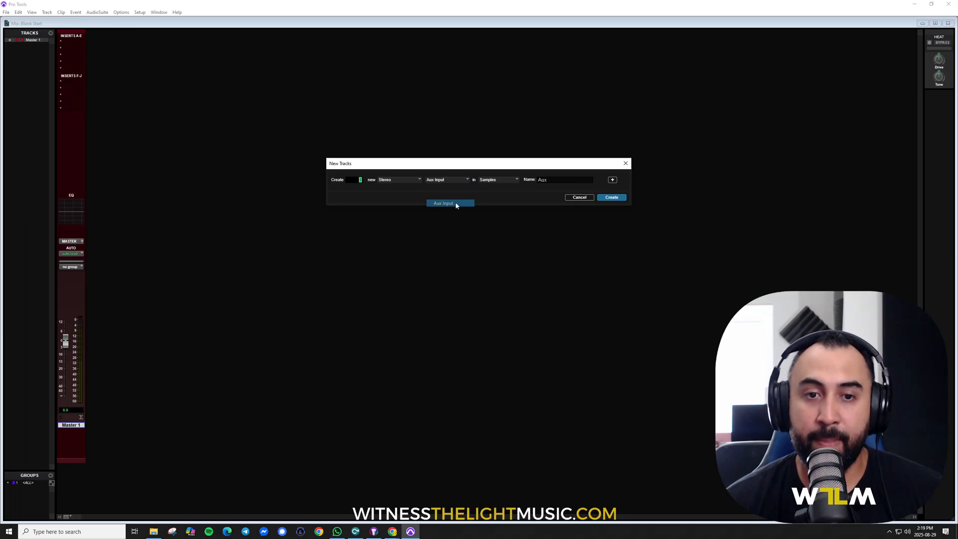
{"action": "left_click", "coordinate": [612, 197]}
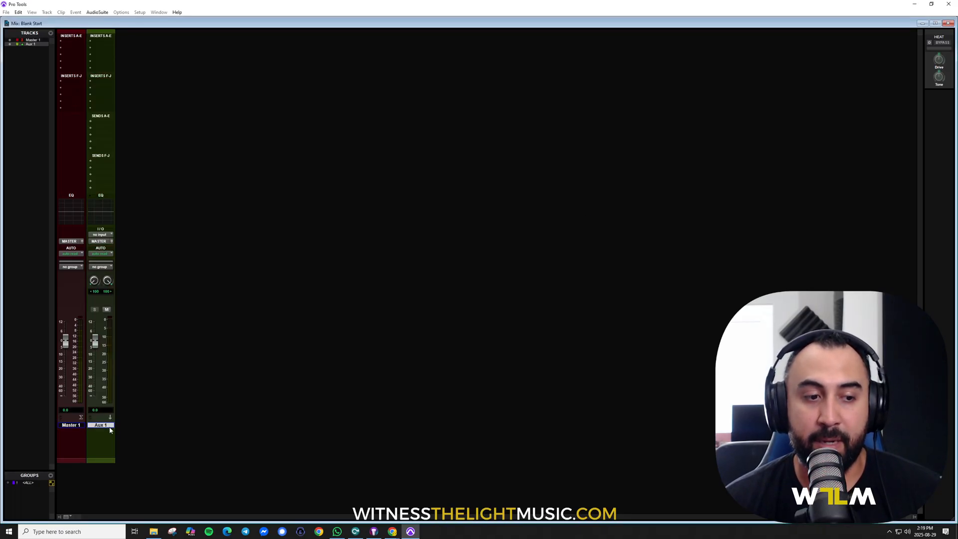
Rename the new aux track as Mixbus
{"action": "double_click", "coordinate": [109, 426]}
{"action": "type", "text": "Mi"}
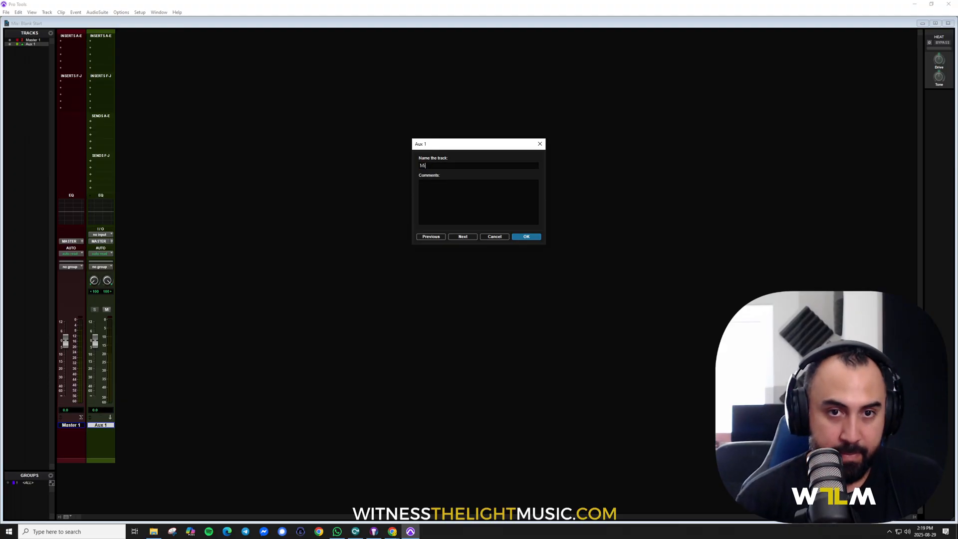
{"action": "type", "text": "xbus"}
{"action": "key", "text": "Return"}
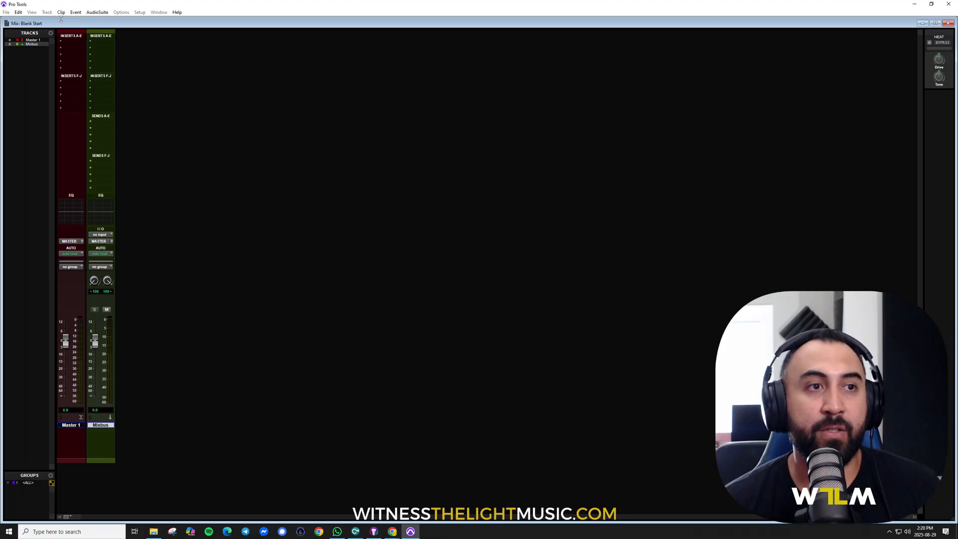
Create three new stereo Aux Input tracks after the Mixbus track
{"action": "left_click", "coordinate": [47, 13]}
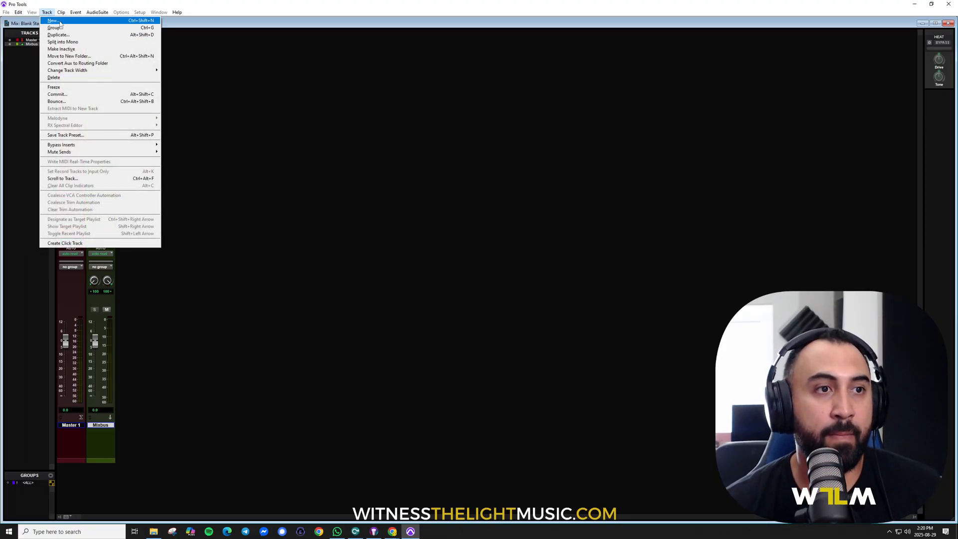
{"action": "left_click", "coordinate": [53, 21]}
{"action": "left_click", "coordinate": [394, 180]}
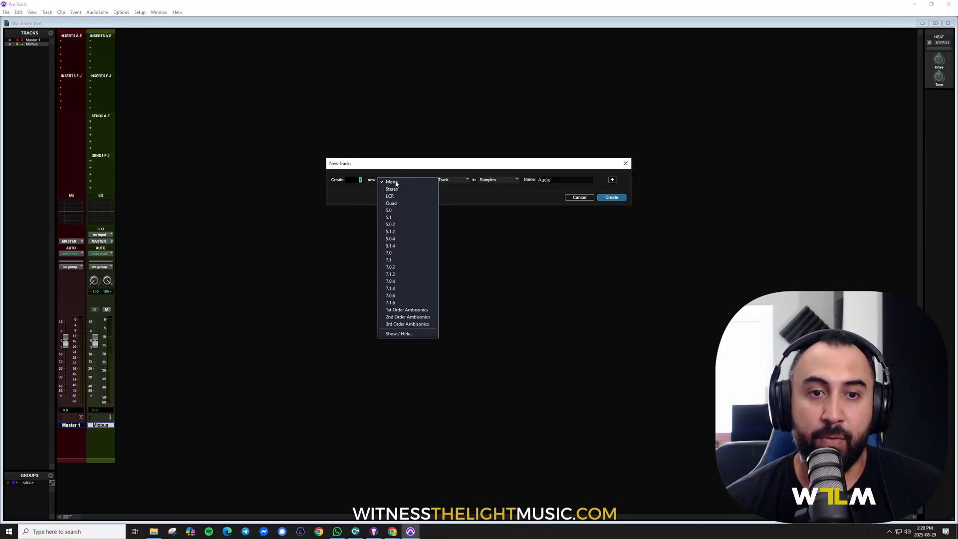
{"action": "left_click", "coordinate": [394, 187]}
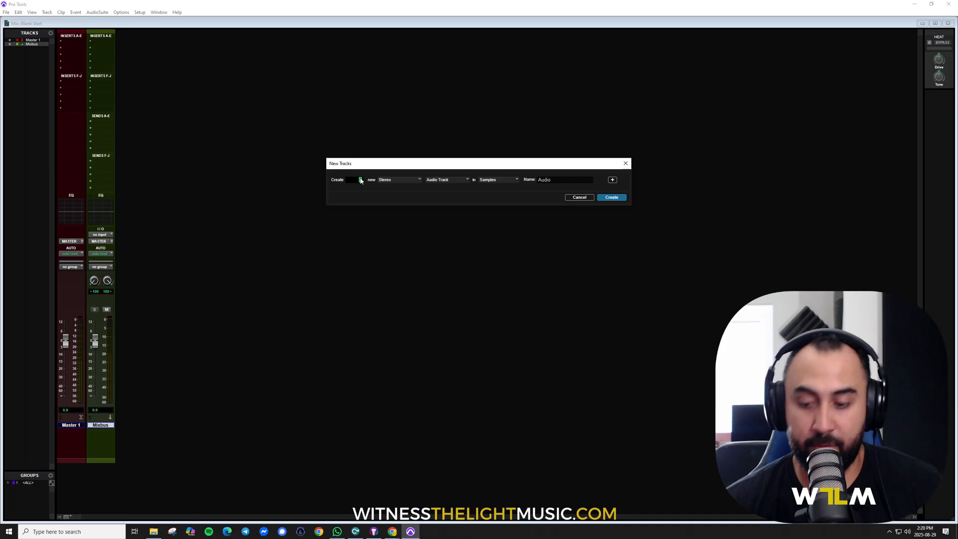
{"action": "left_click", "coordinate": [453, 182]}
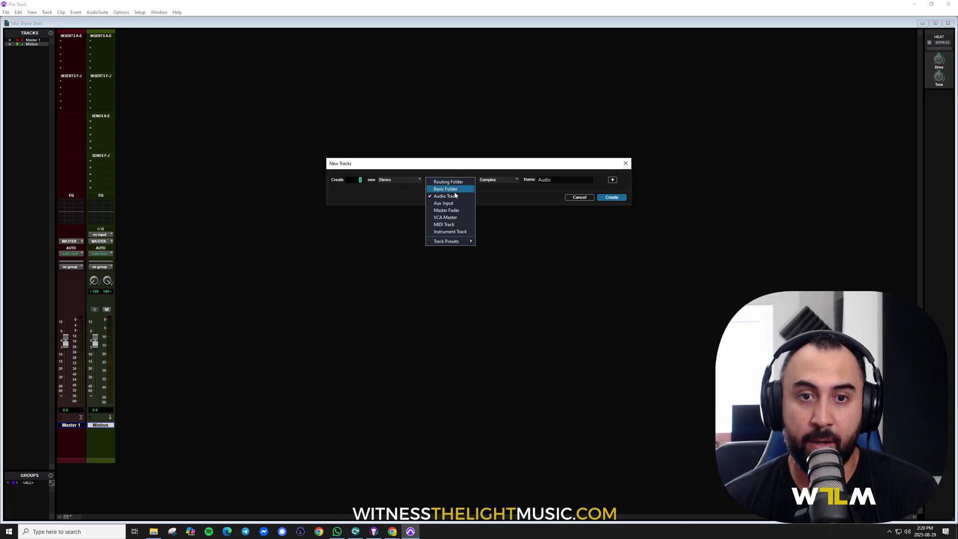
{"action": "left_click", "coordinate": [449, 203]}
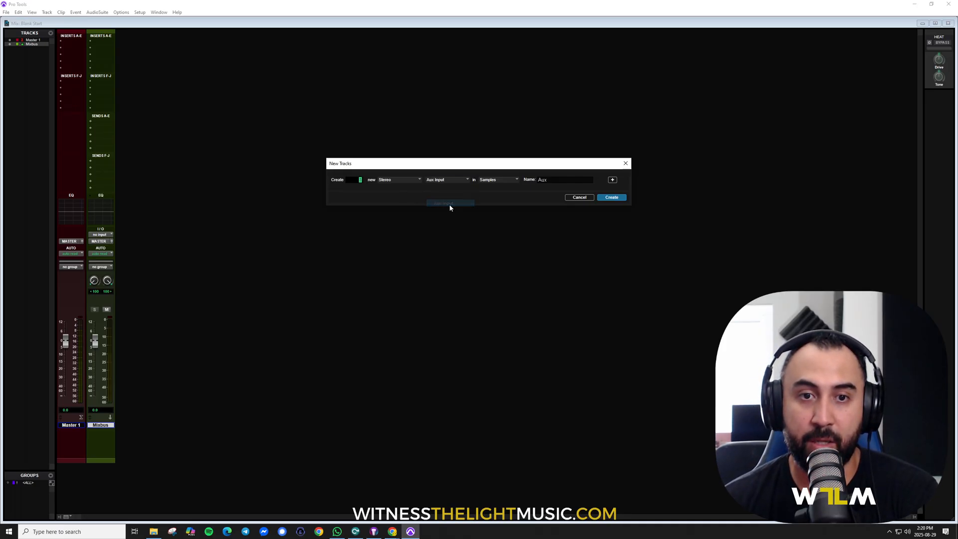
{"action": "left_click", "coordinate": [611, 198]}
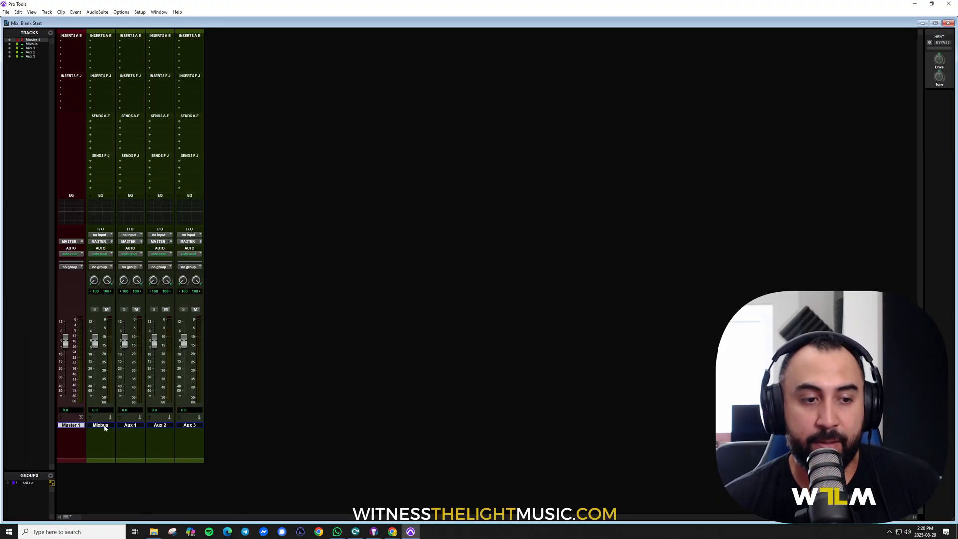
Rename the Aux 1 track as Vocals and continue to the next track's name
{"action": "double_click", "coordinate": [129, 424]}
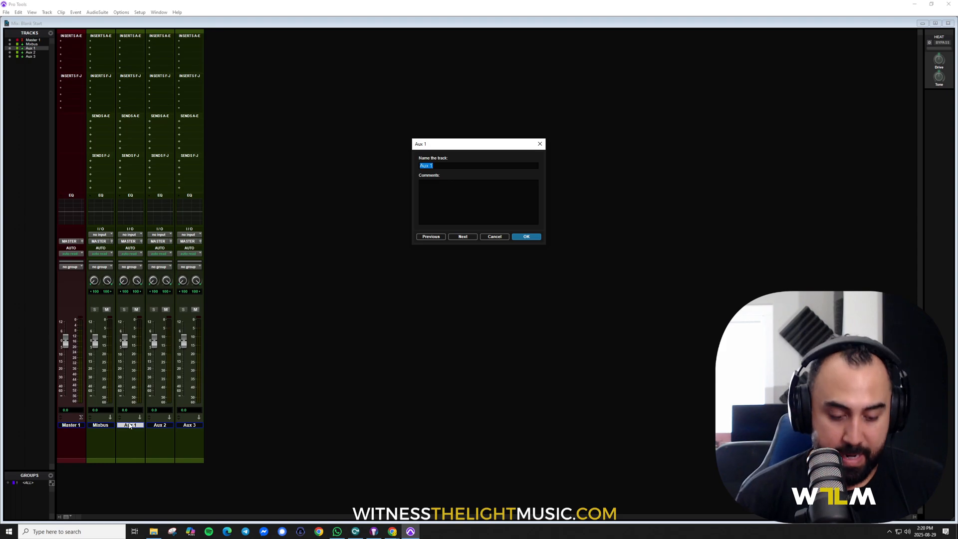
{"action": "type", "text": "Vocals"}
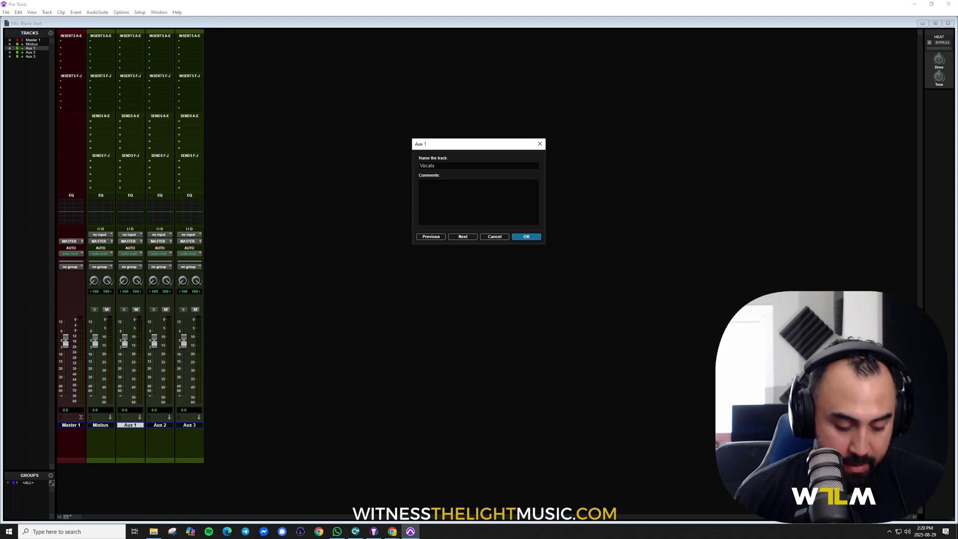
{"action": "key", "text": "ctrl+Right"}
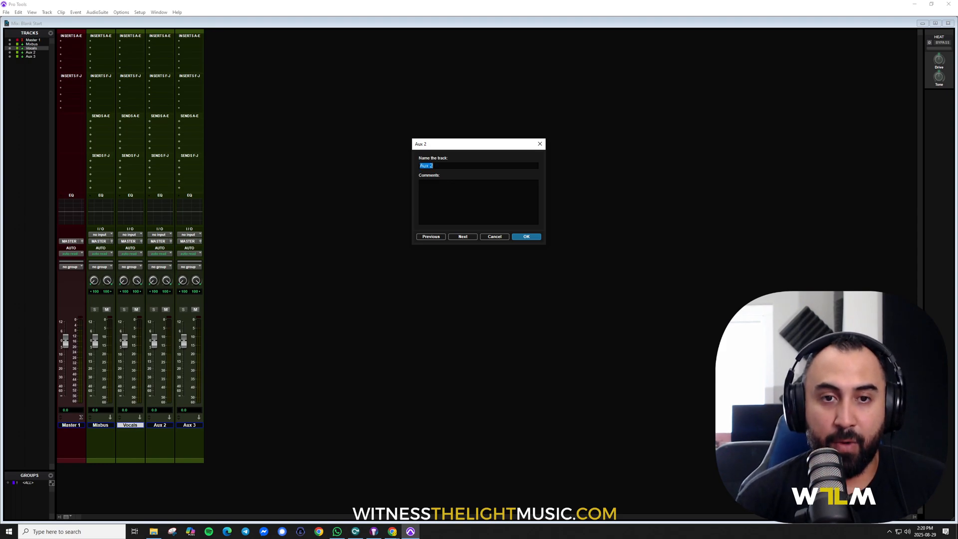
{"action": "type", "text": "Inst"}
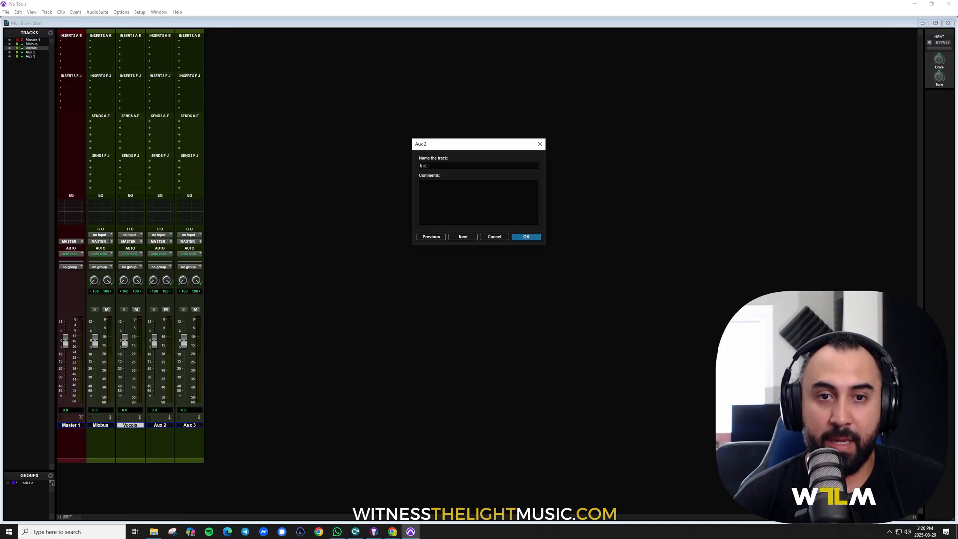
{"action": "type", "text": "rum"}
{"action": "key", "text": "BackSpace"}
{"action": "key", "text": "BackSpace"}
{"action": "key", "text": "BackSpace"}
{"action": "key", "text": "BackSpace"}
{"action": "key", "text": "BackSpace"}
{"action": "key", "text": "BackSpace"}
{"action": "key", "text": "BackSpace"}
Rename the Aux 2 track as EFFECTS and the Aux 3 track as MUSIC
{"action": "type", "text": "E"}
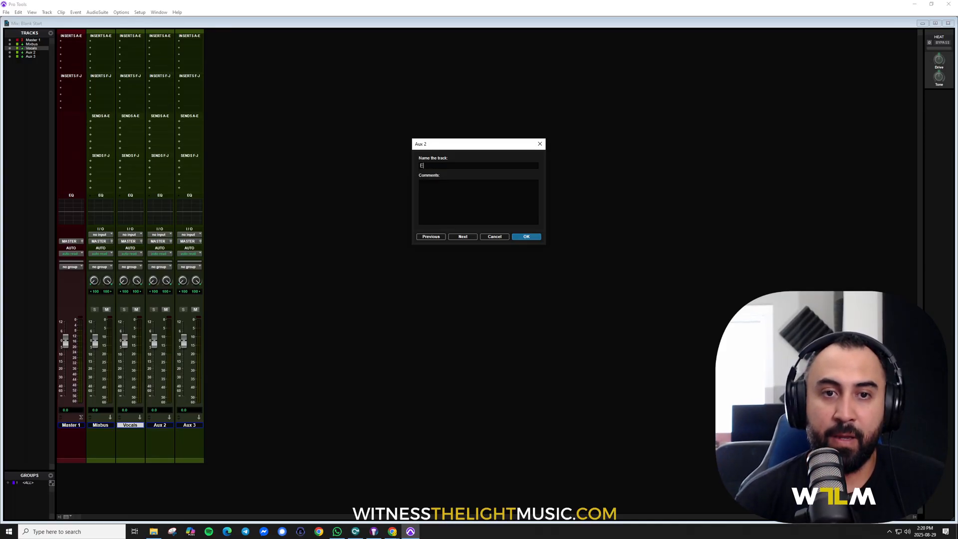
{"action": "type", "text": "FFECTS"}
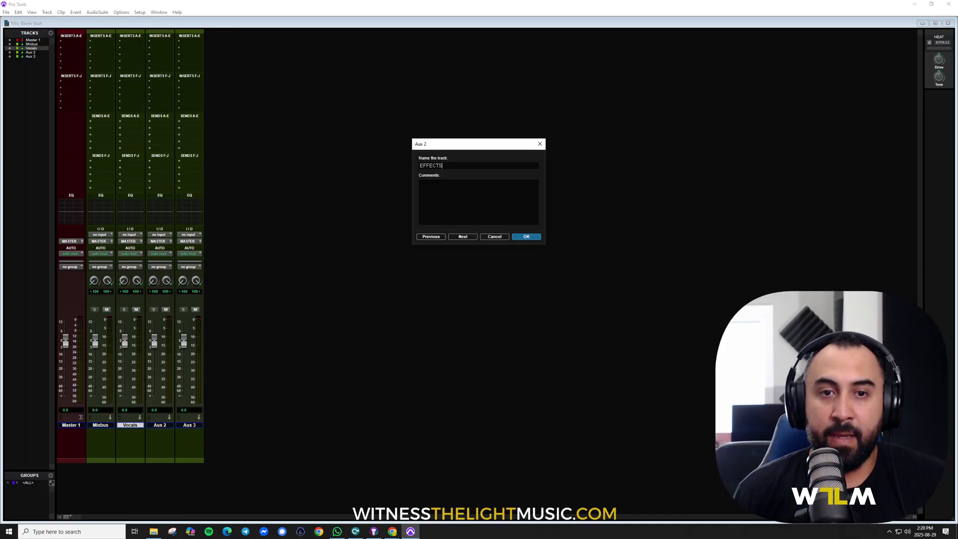
{"action": "key", "text": "ctrl+Right"}
{"action": "type", "text": "MUSIC"}
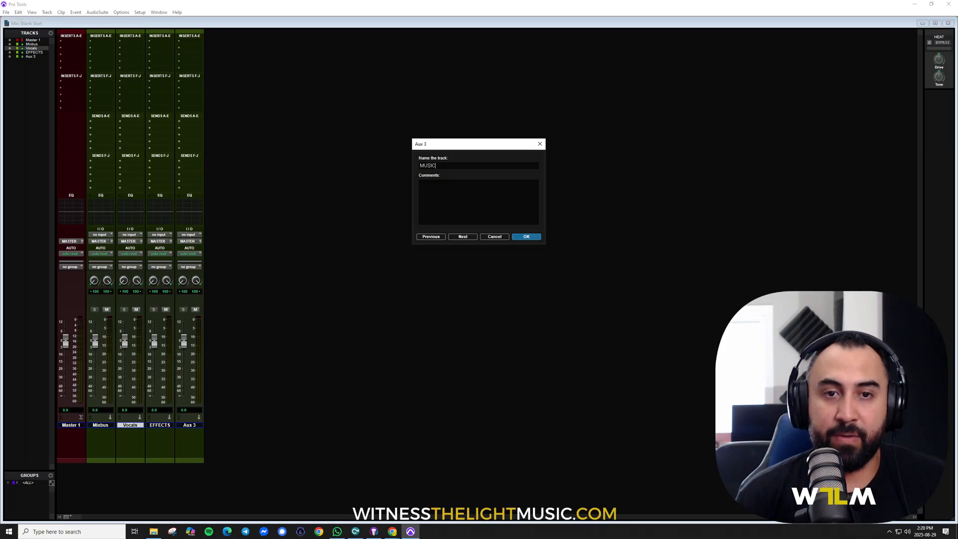
{"action": "key", "text": "Return"}
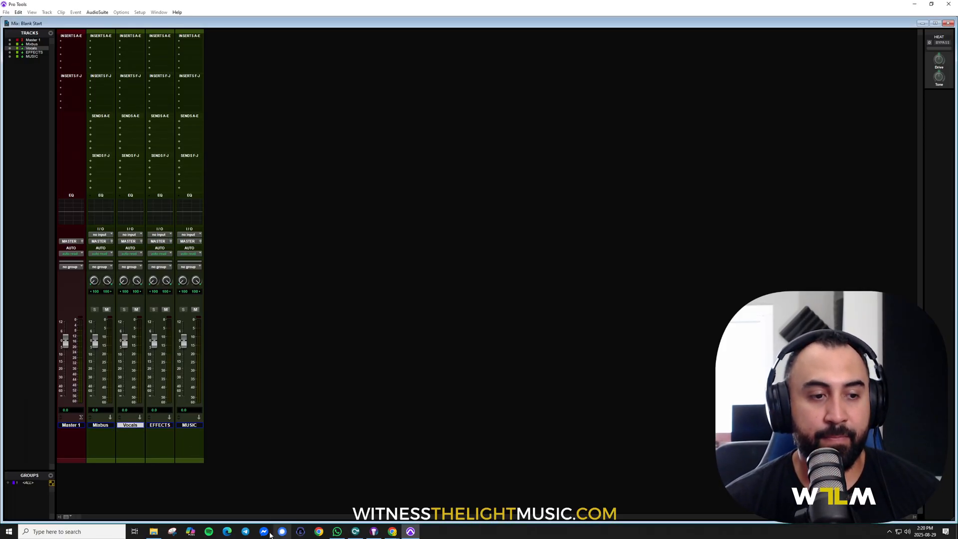
{"action": "left_click", "coordinate": [190, 425]}
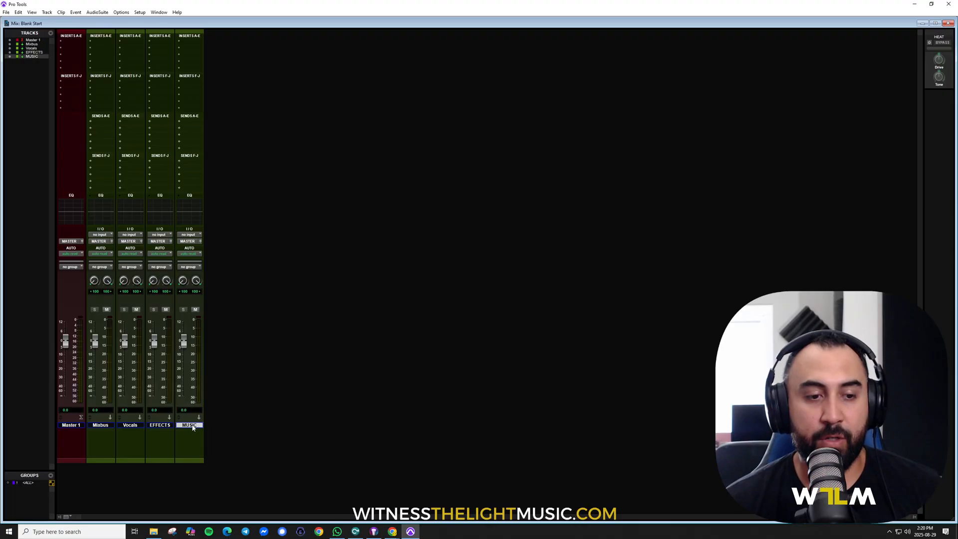
{"action": "left_click", "coordinate": [104, 426]}
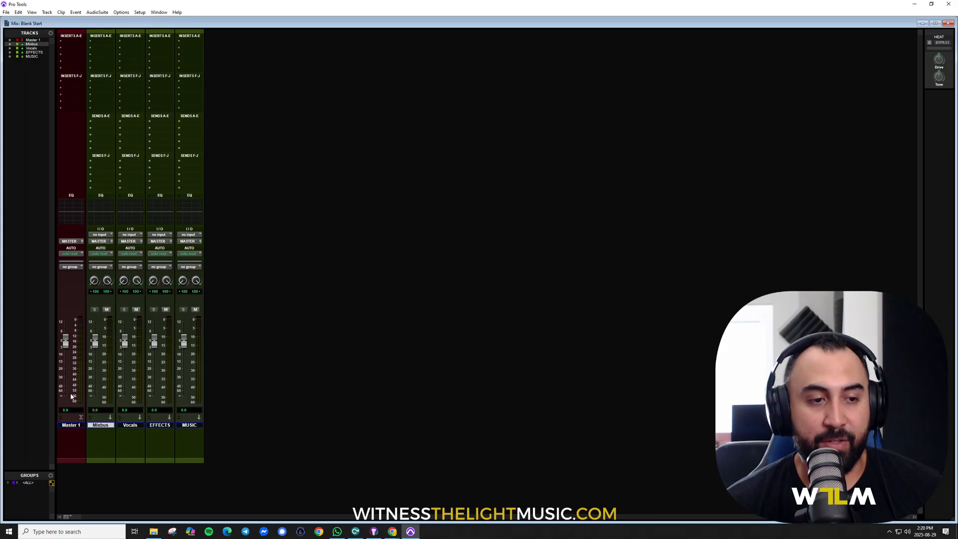
{"action": "left_click", "coordinate": [103, 235]}
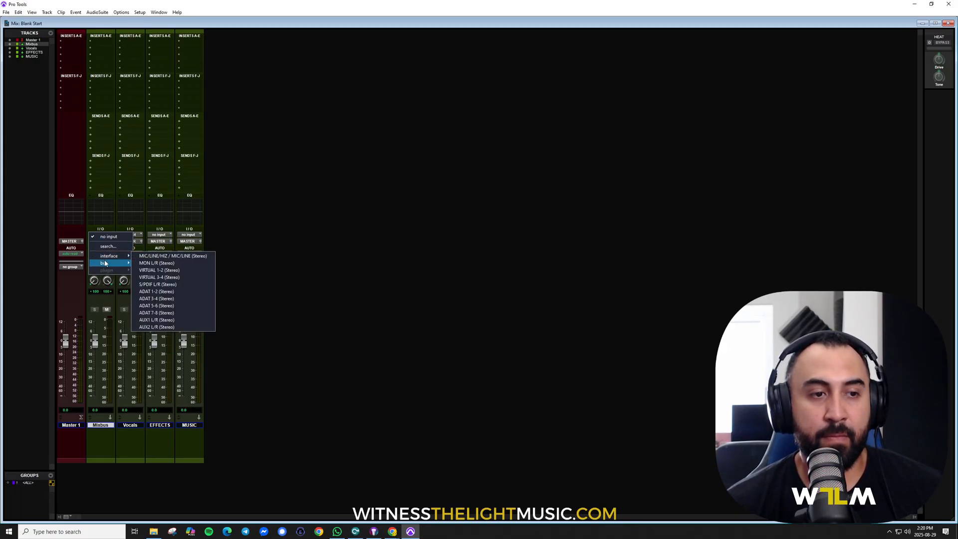
{"action": "mouse_move", "coordinate": [105, 263]}
{"action": "mouse_move", "coordinate": [159, 263]}
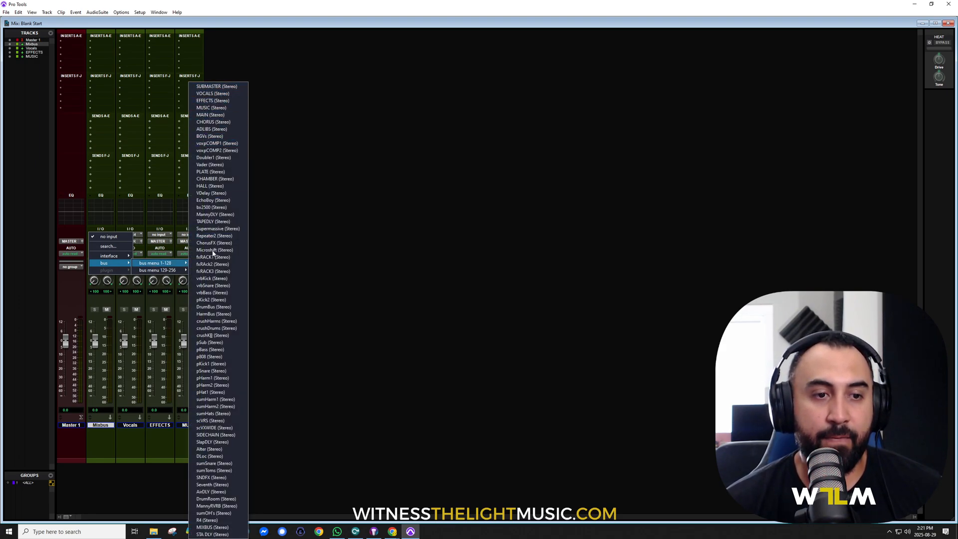
{"action": "left_click", "coordinate": [330, 162]}
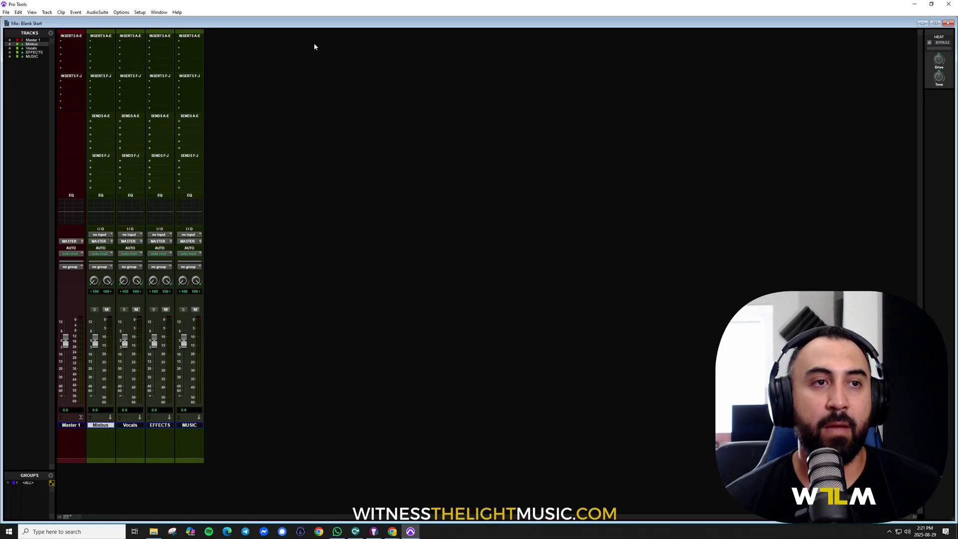
Reset all bus paths to their defaults in the I/O Setup and apply the change
{"action": "left_click", "coordinate": [140, 12]}
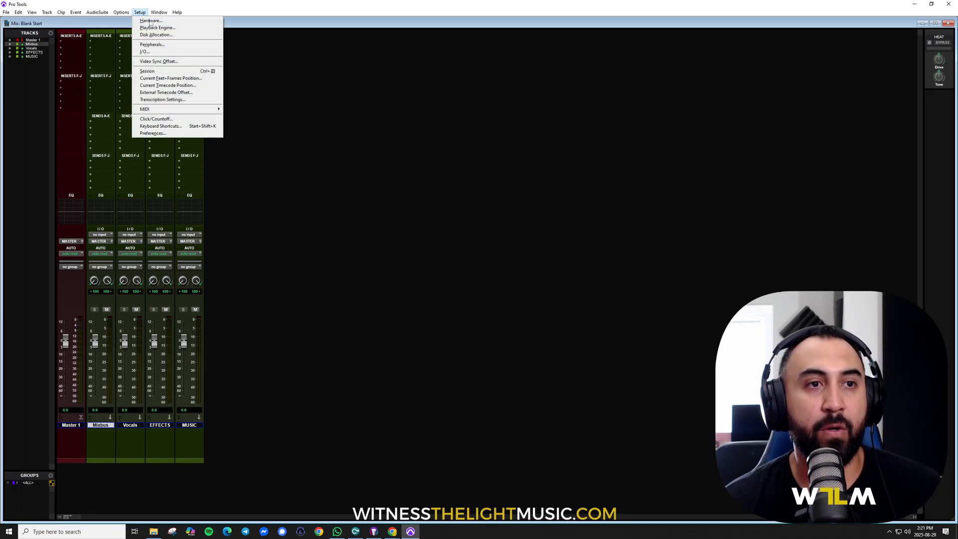
{"action": "left_click", "coordinate": [144, 52]}
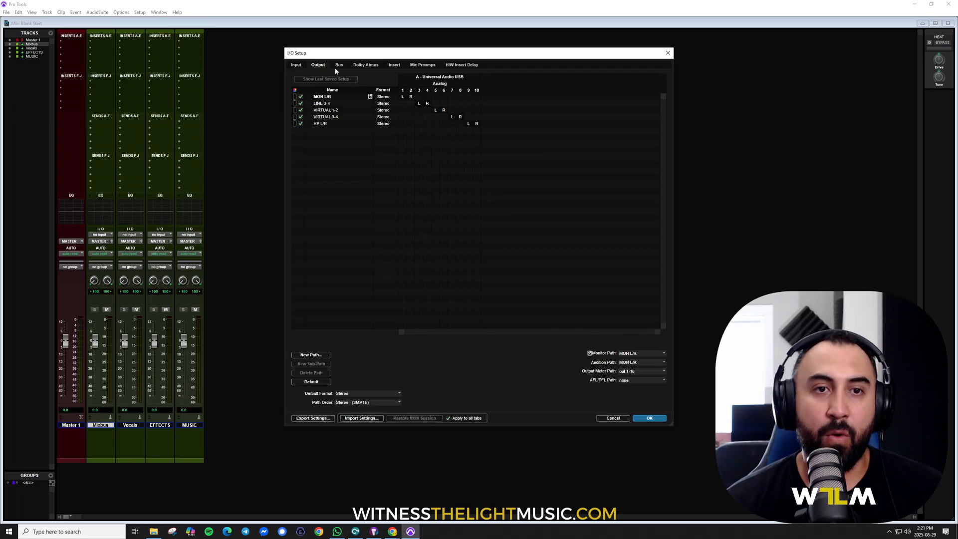
{"action": "left_click", "coordinate": [339, 65]}
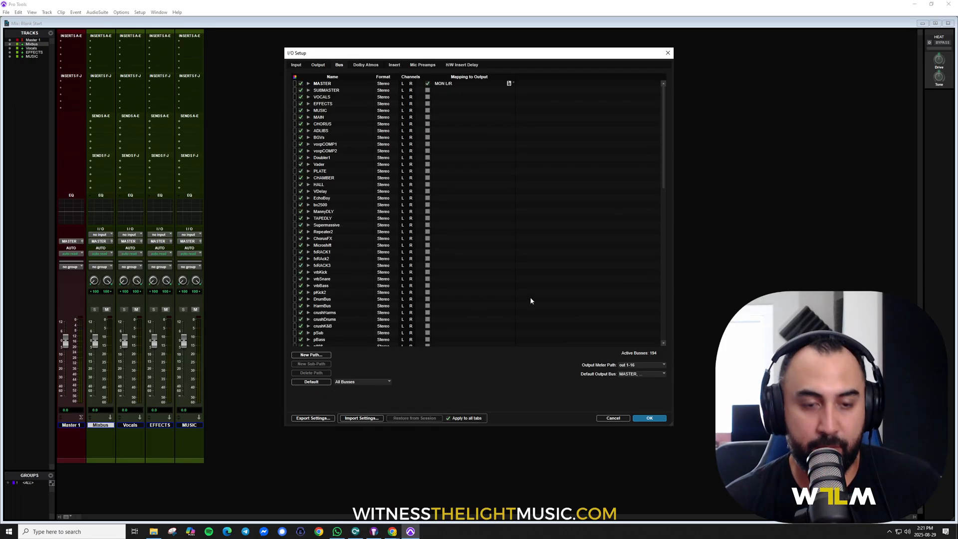
{"action": "key", "text": "ctrl+a"}
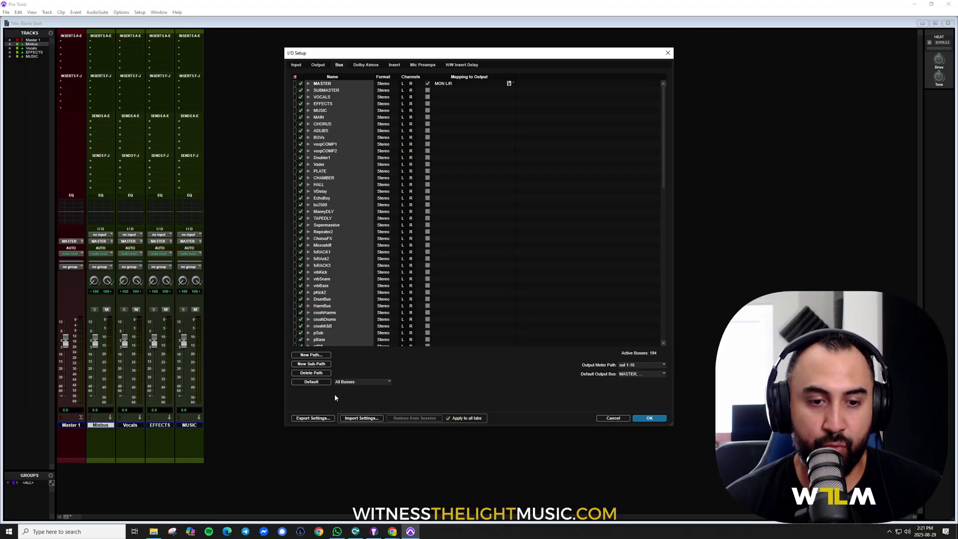
{"action": "left_click", "coordinate": [310, 383]}
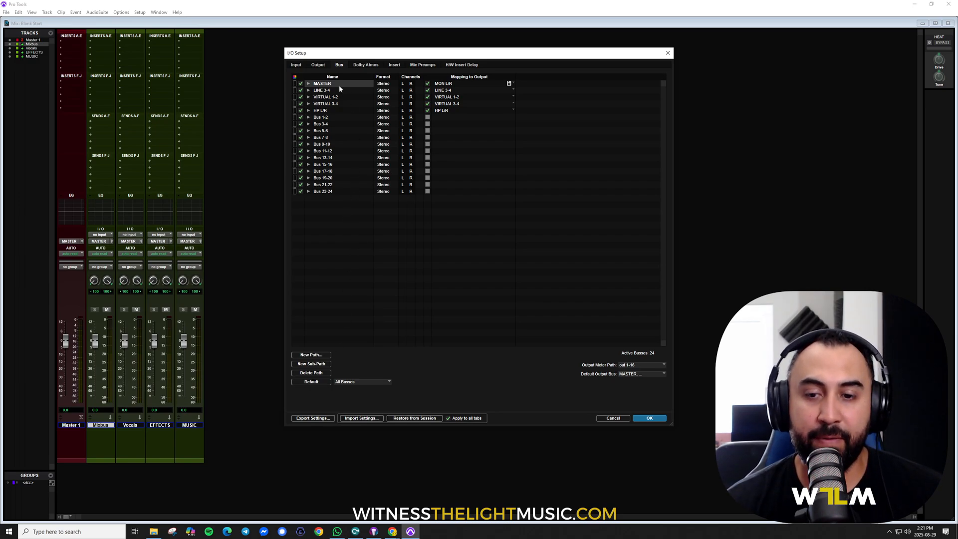
{"action": "left_click", "coordinate": [648, 419]}
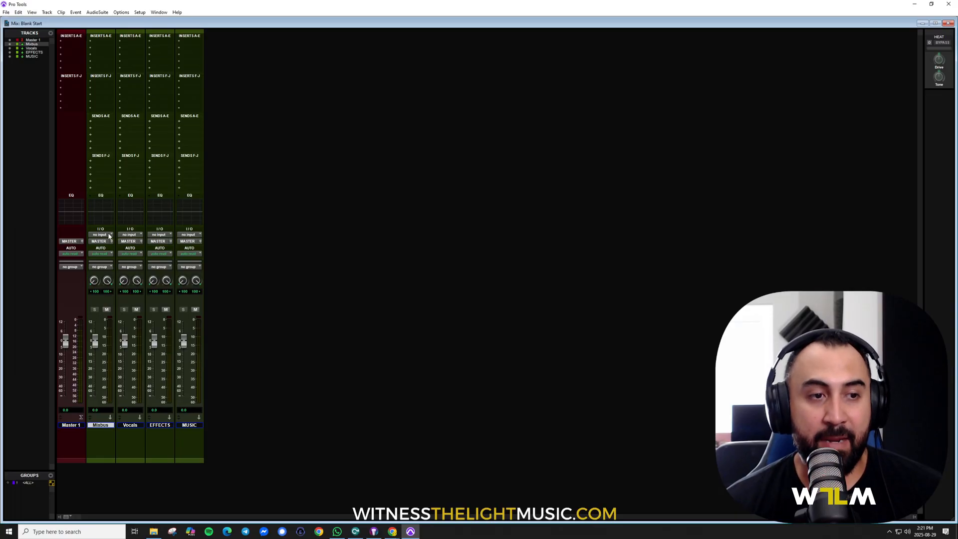
Set the Mixbus track's input to Bus 1-2 (Stereo) and the Vocals track's input to Bus 3-4 (Stereo)
{"action": "left_click", "coordinate": [109, 236]}
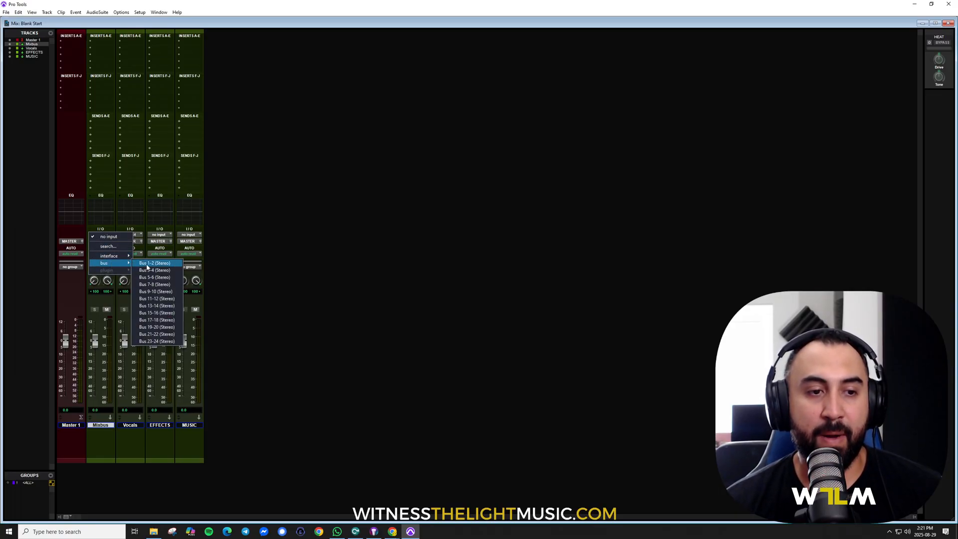
{"action": "left_click", "coordinate": [148, 264]}
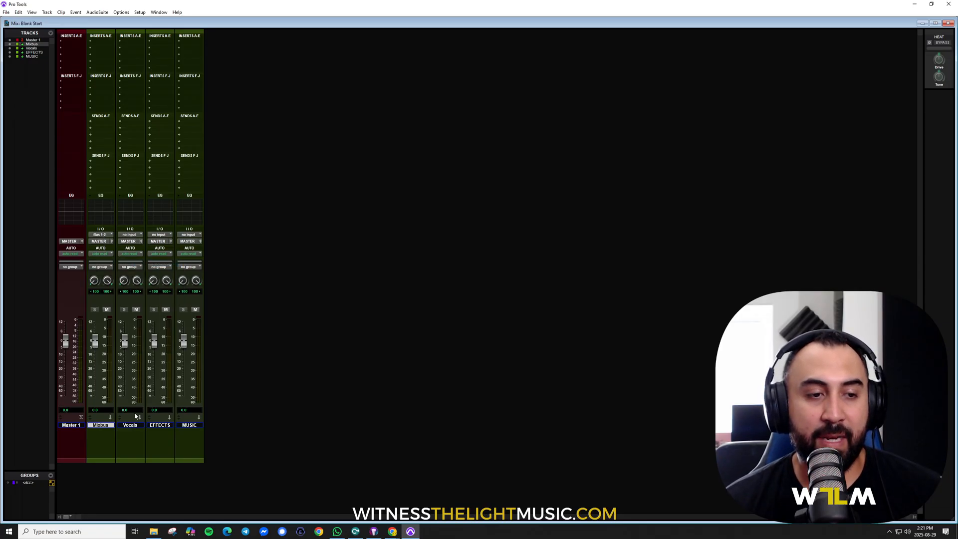
{"action": "left_click", "coordinate": [130, 235]}
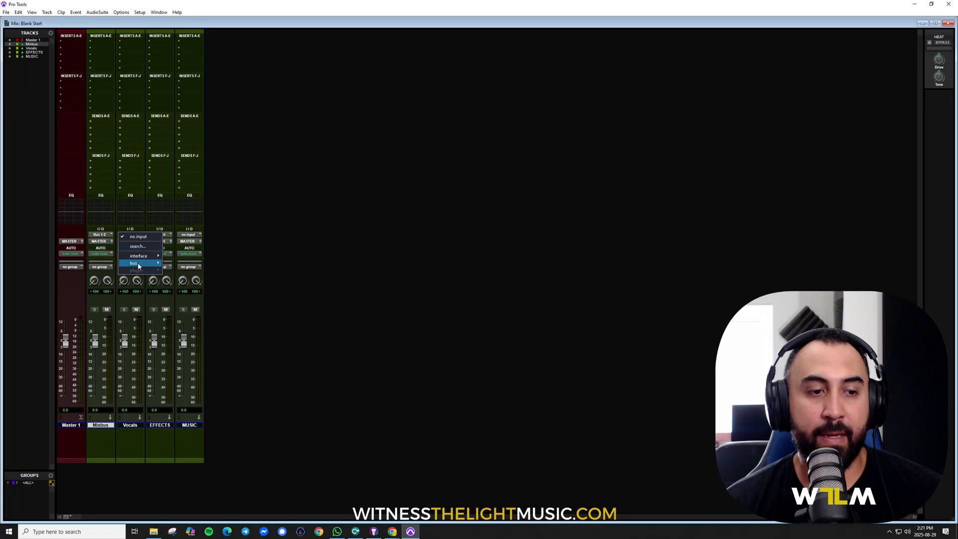
{"action": "mouse_move", "coordinate": [138, 265]}
{"action": "left_click", "coordinate": [181, 271]}
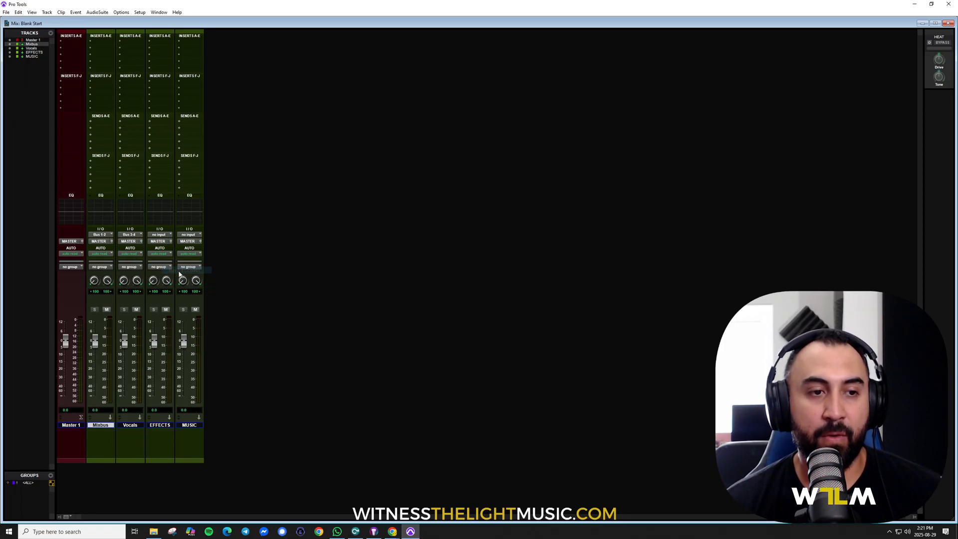
Set the EFFECTS track's input to Bus 5-6 (Stereo) and the MUSIC track's input to Bus 7-8 (Stereo)
{"action": "left_click", "coordinate": [163, 235]}
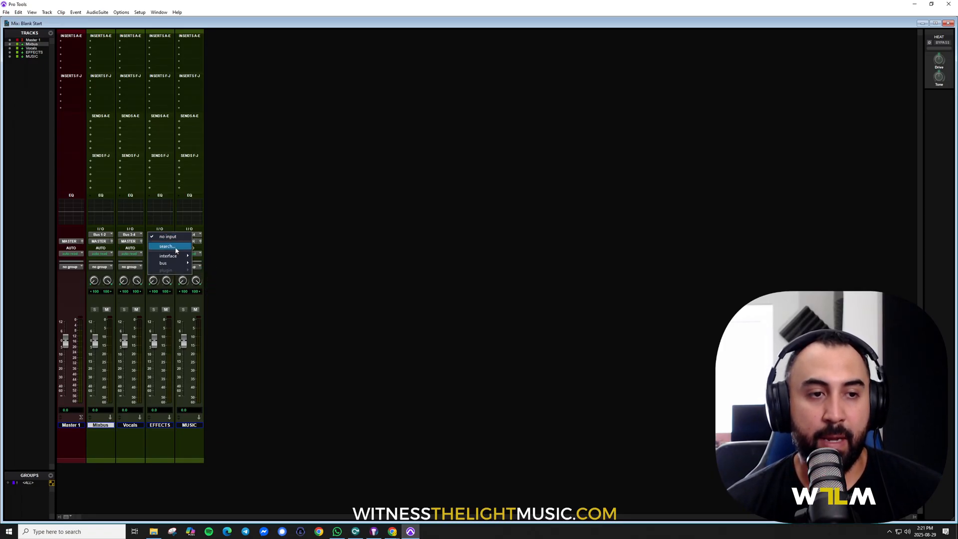
{"action": "mouse_move", "coordinate": [174, 263]}
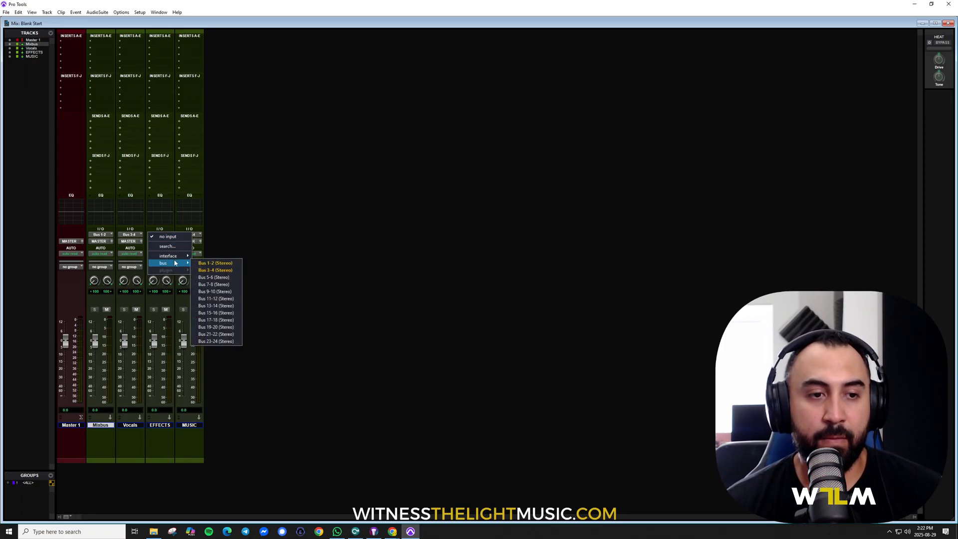
{"action": "left_click", "coordinate": [213, 278]}
{"action": "left_click", "coordinate": [190, 235]}
{"action": "mouse_move", "coordinate": [198, 265]}
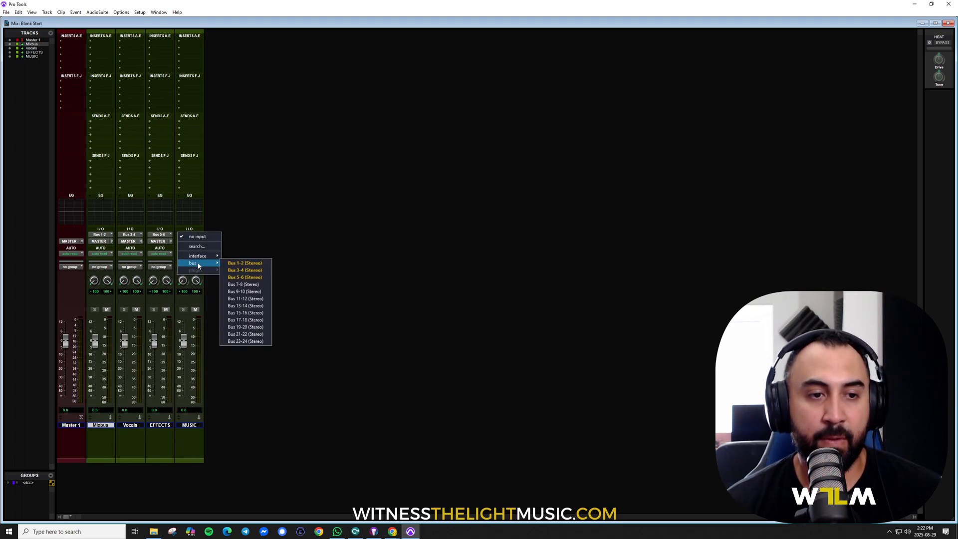
{"action": "left_click", "coordinate": [244, 284]}
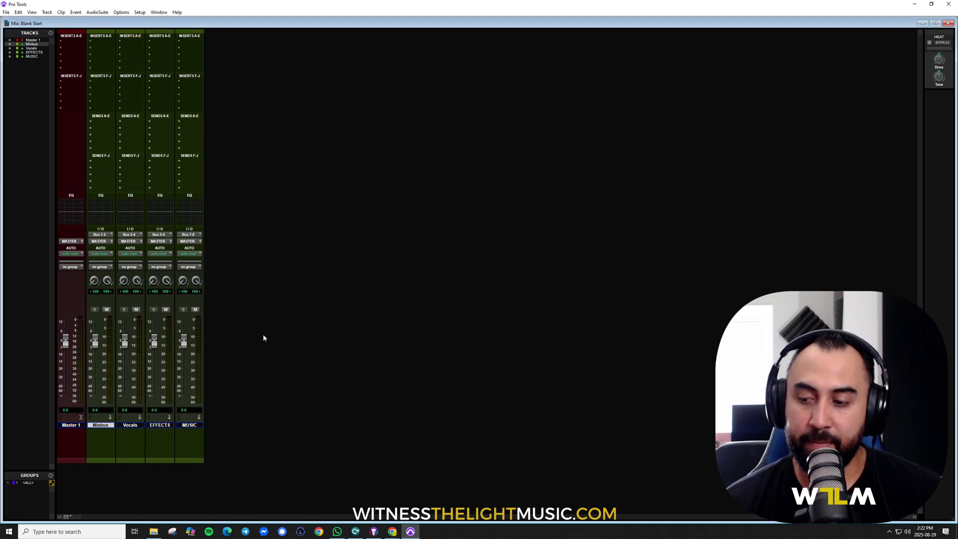
Route the outputs of the Vocals, EFFECTS and MUSIC tracks together to Bus 1-2 (Stereo)
{"action": "left_click", "coordinate": [127, 425]}
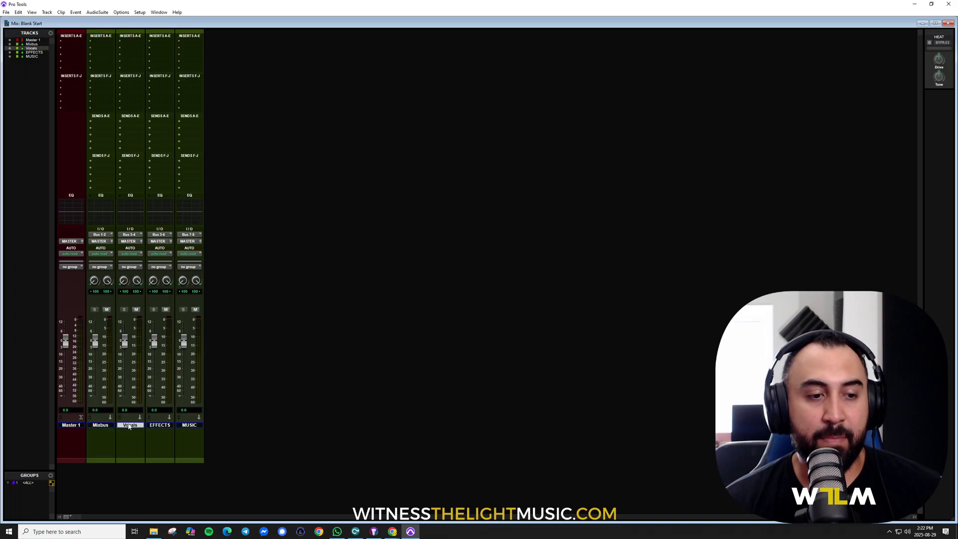
{"action": "left_click", "coordinate": [160, 424]}
{"action": "left_click", "coordinate": [190, 425]}
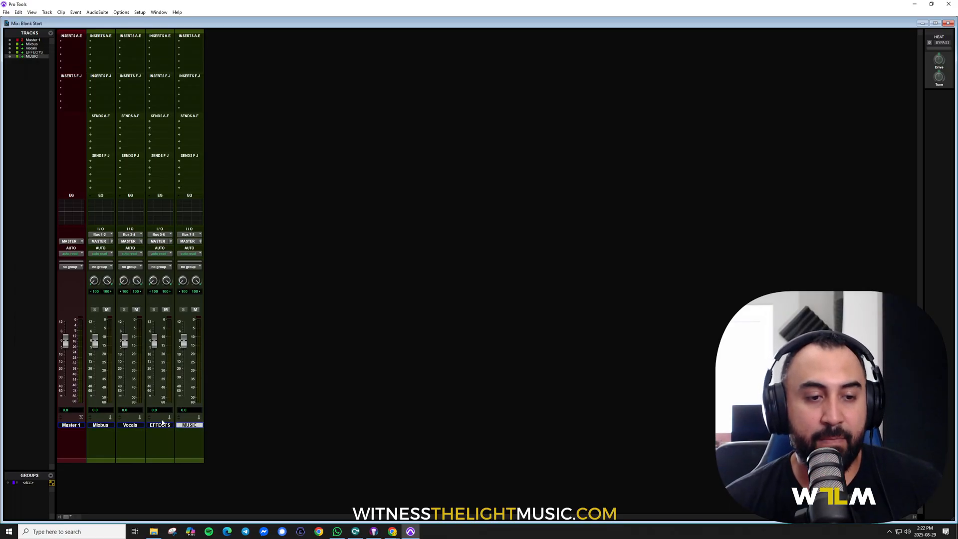
{"action": "left_click", "coordinate": [106, 425]}
{"action": "left_click", "coordinate": [129, 425]}
{"action": "left_click", "coordinate": [189, 425], "text": "shift"}
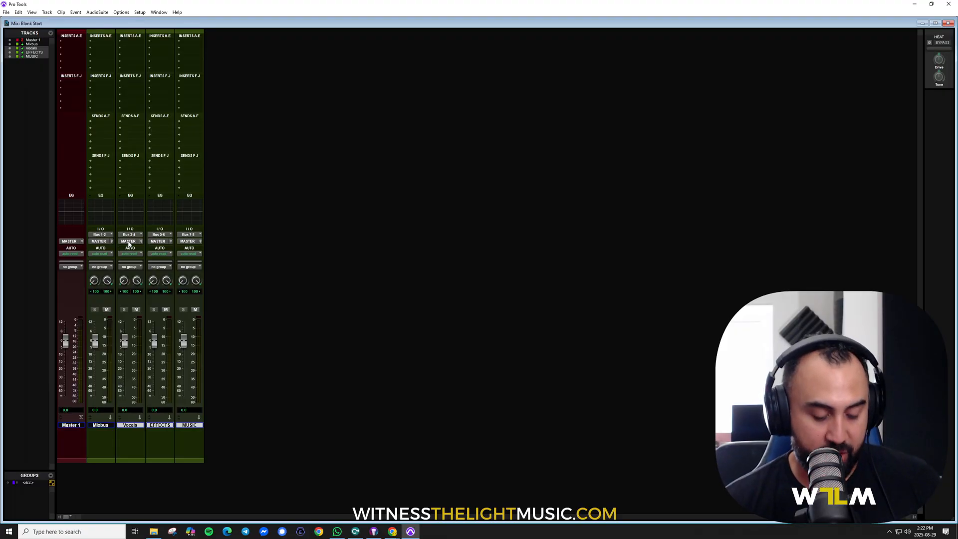
{"action": "left_click", "coordinate": [128, 242]}
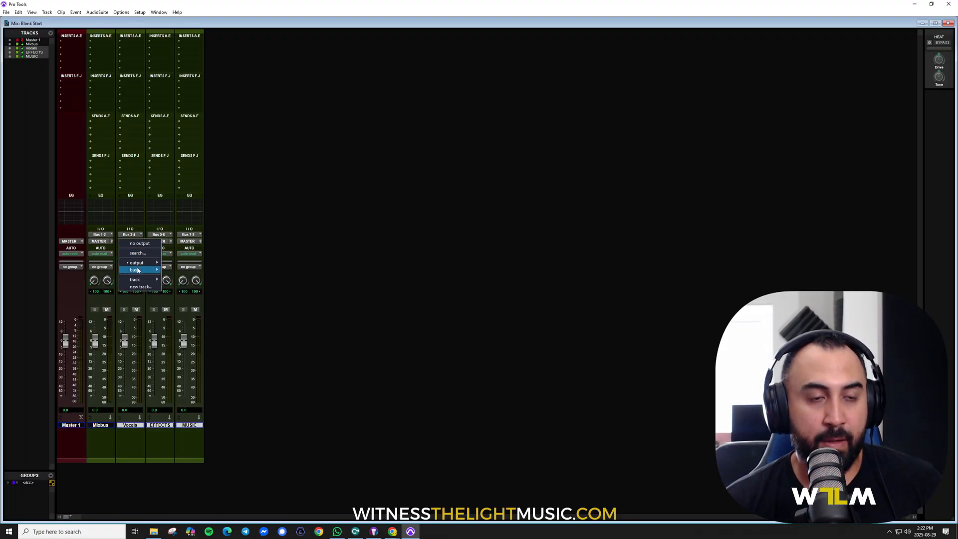
{"action": "mouse_move", "coordinate": [138, 269]}
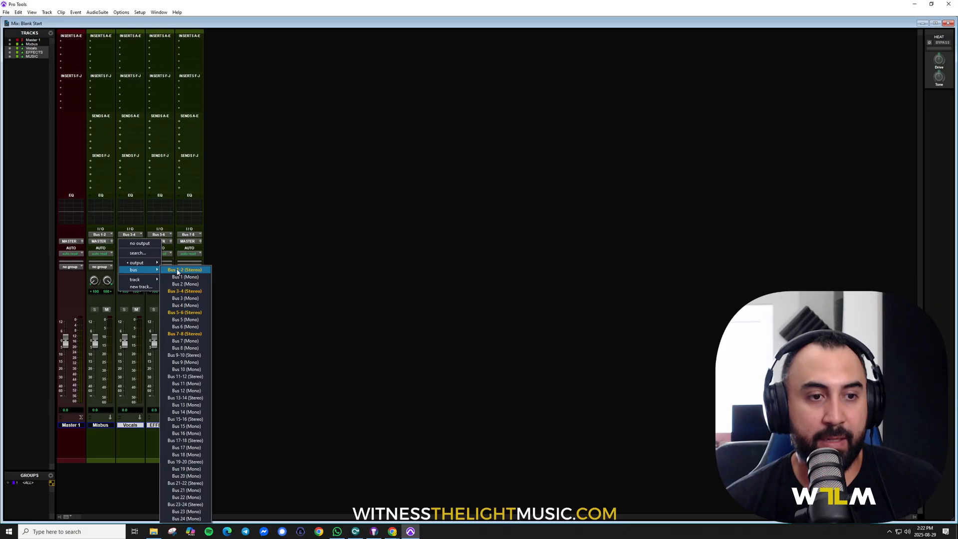
{"action": "left_click", "coordinate": [177, 269], "text": "alt+shift"}
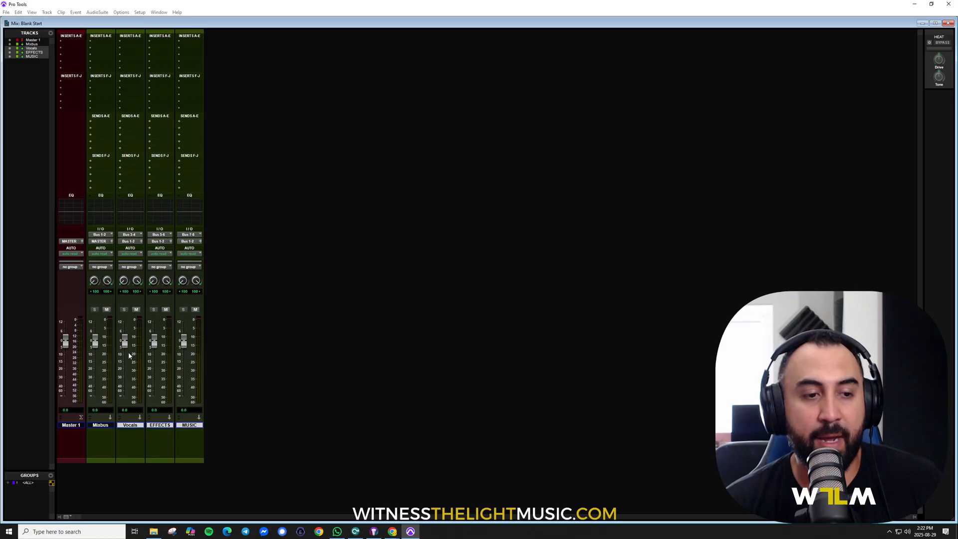
Remove the track color from the Mixbus track and close the Color Palette
{"action": "left_click", "coordinate": [100, 424]}
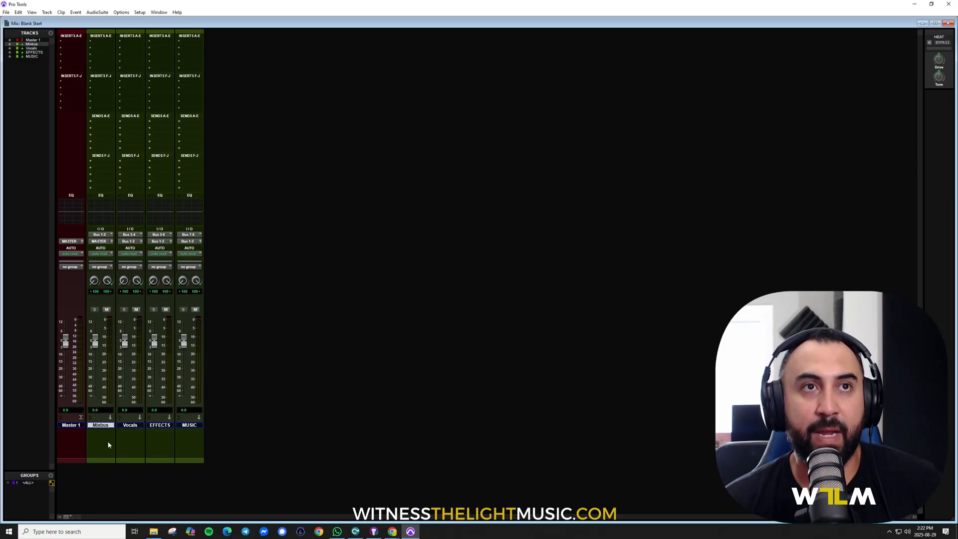
{"action": "double_click", "coordinate": [94, 460]}
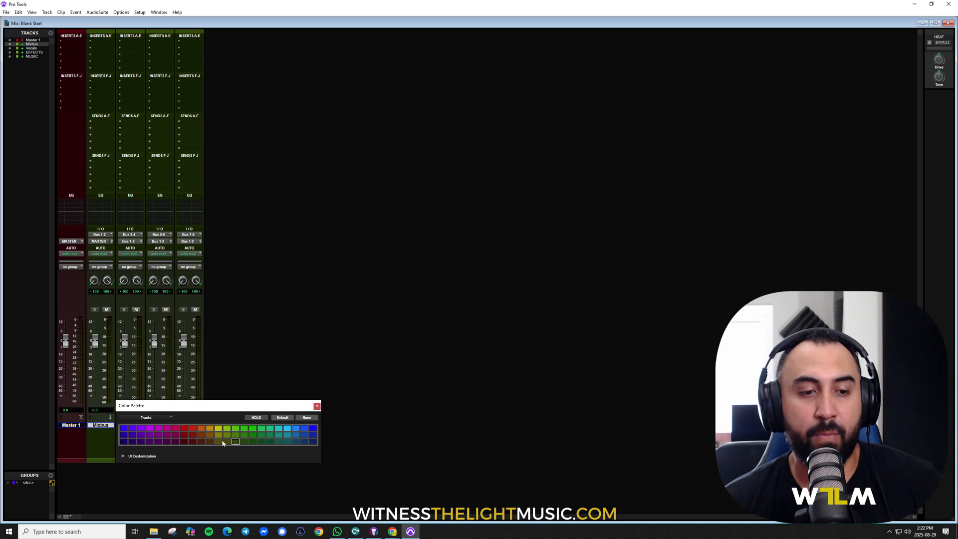
{"action": "left_click", "coordinate": [306, 418]}
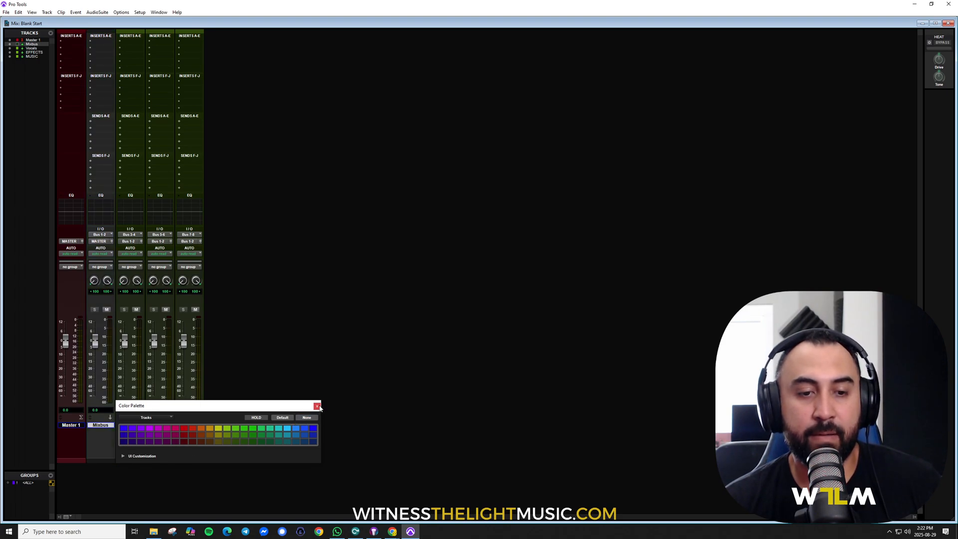
{"action": "left_click", "coordinate": [317, 406]}
{"action": "left_click", "coordinate": [134, 427]}
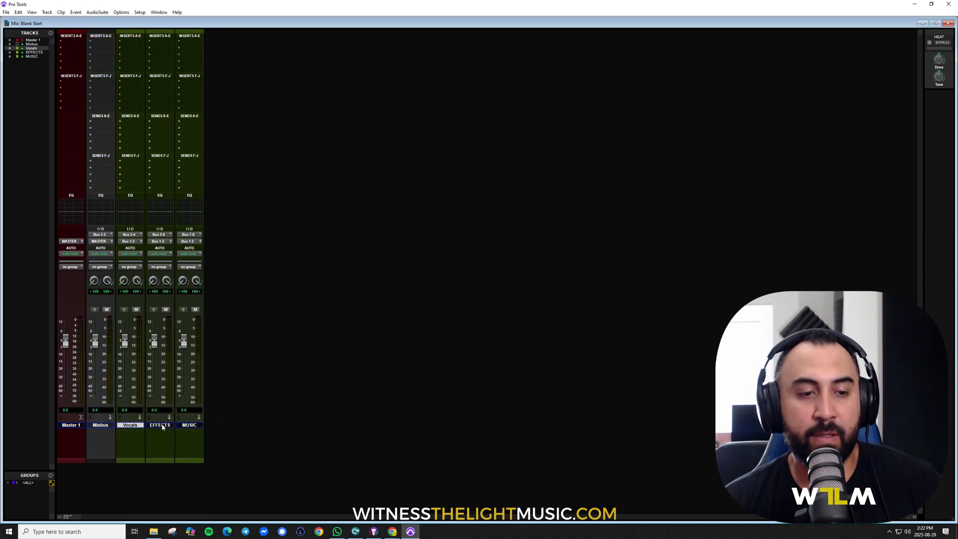
{"action": "left_click", "coordinate": [163, 427]}
With the MUSIC track selected, set up a new stereo Routing Folder and add a second row for further new tracks
{"action": "left_click", "coordinate": [187, 426]}
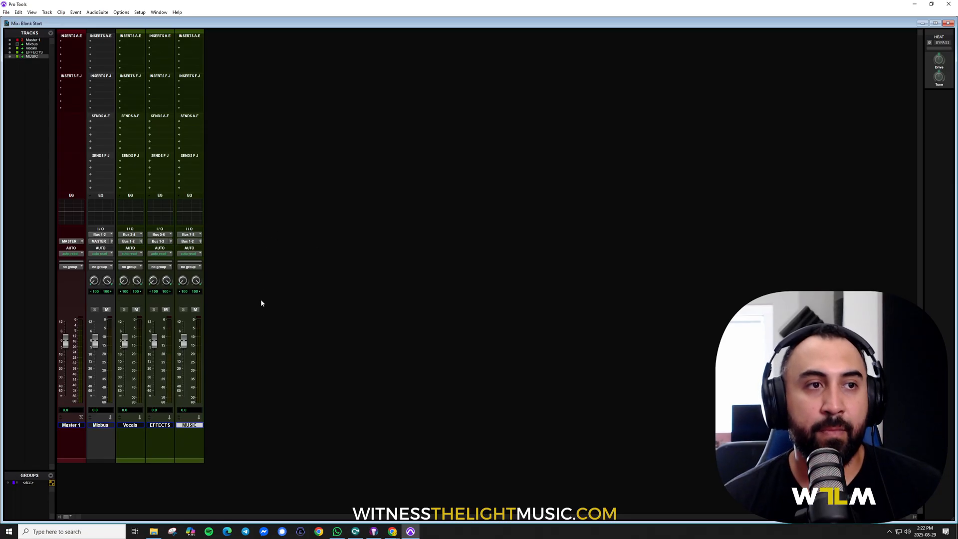
{"action": "left_click", "coordinate": [47, 12]}
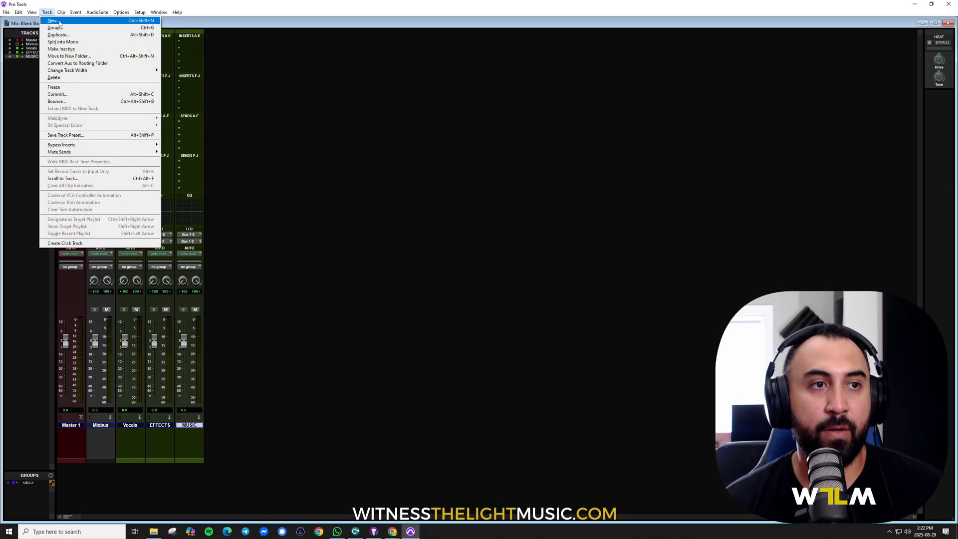
{"action": "left_click", "coordinate": [59, 22]}
{"action": "left_click_drag", "start_coordinate": [434, 163], "coordinate": [429, 125]}
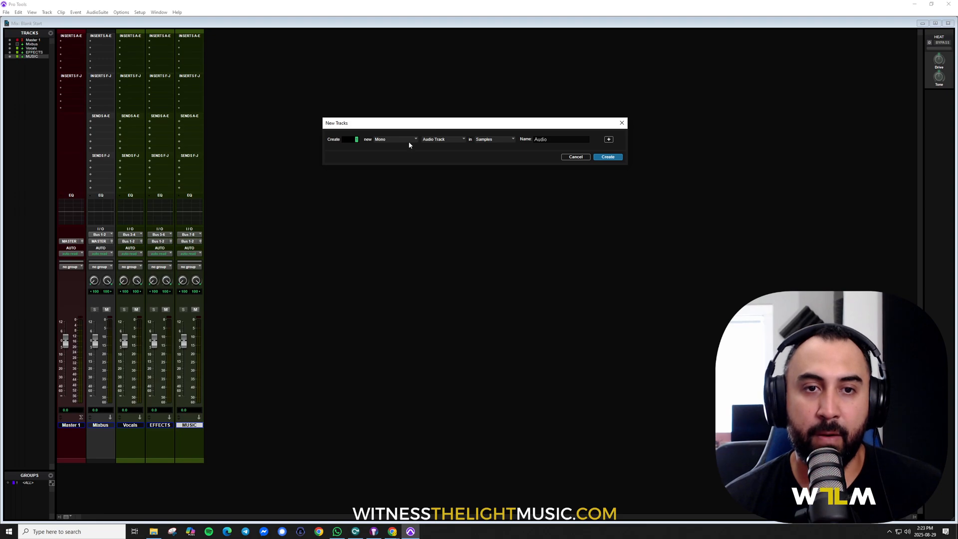
{"action": "left_click", "coordinate": [386, 140]}
{"action": "left_click", "coordinate": [397, 147]}
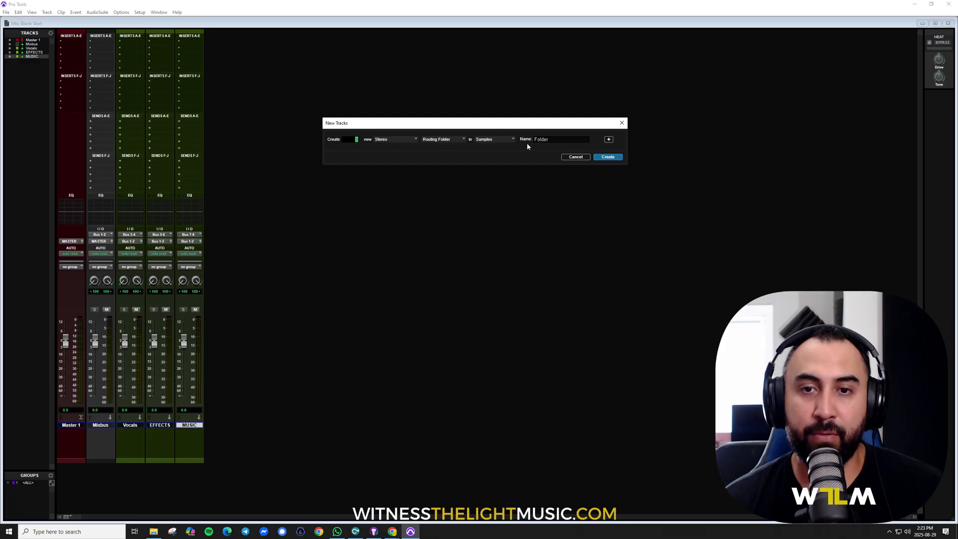
{"action": "left_click", "coordinate": [609, 140]}
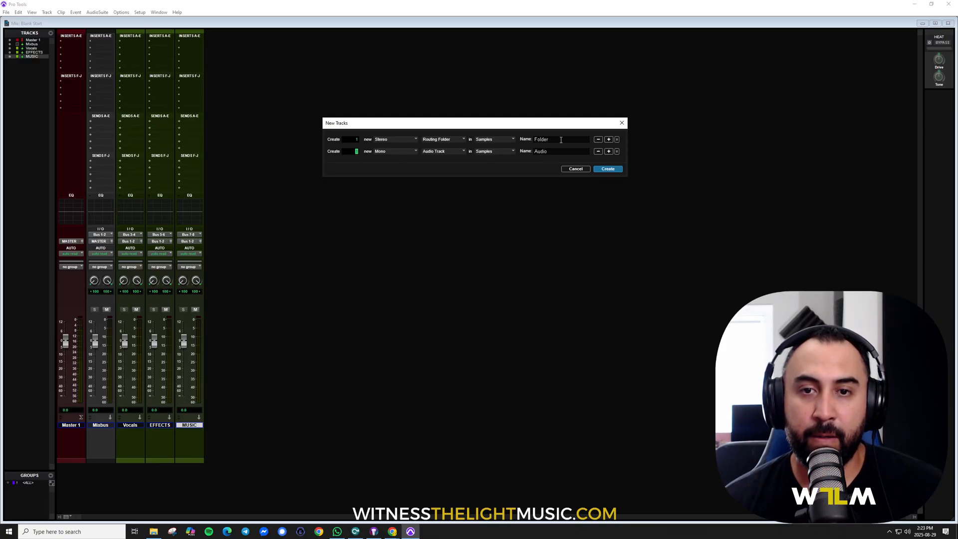
Set the number of new Routing Folders to 5 and the format of the new Audio Track row to Stereo
{"action": "left_click", "coordinate": [353, 141]}
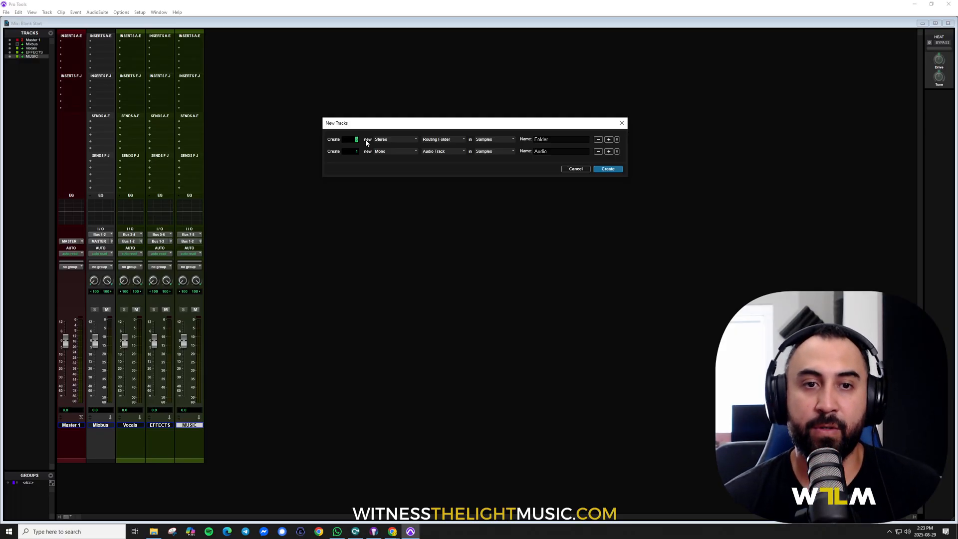
{"action": "left_click", "coordinate": [389, 151]}
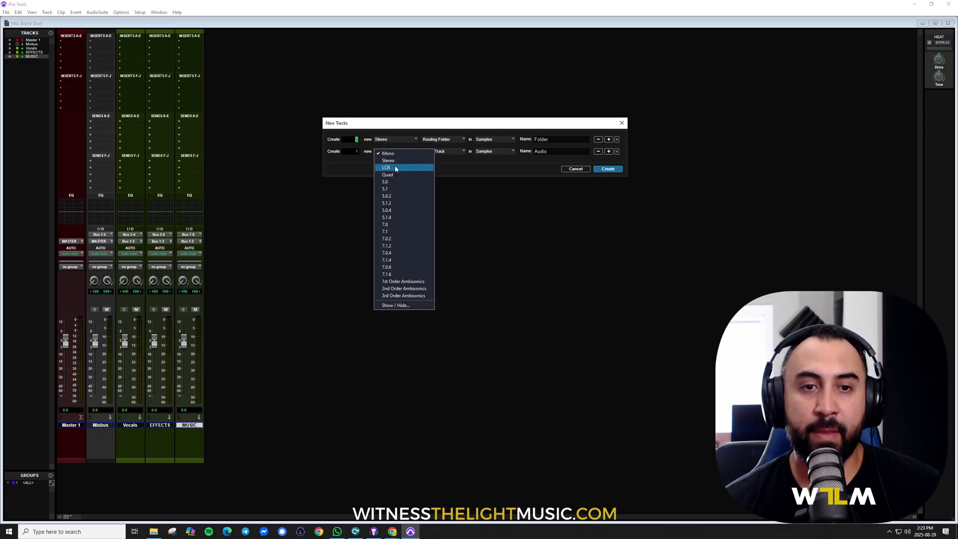
{"action": "left_click", "coordinate": [394, 158]}
{"action": "type", "text": "5"}
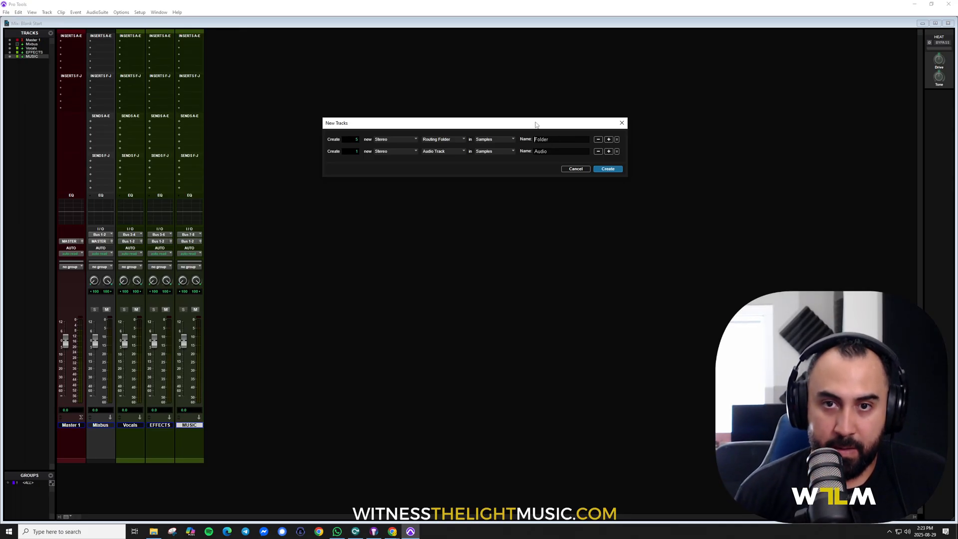
Prefix the first five routing folders' name with "instru", set the second row to 5 stereo Routing Folders named "vocal Folder", and create all the tracks
{"action": "type", "text": "instru"}
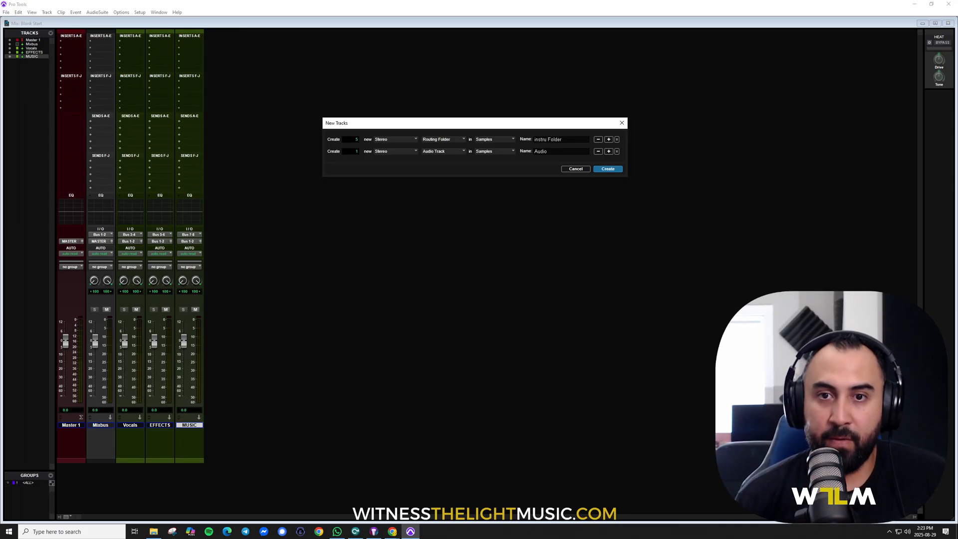
{"action": "left_click", "coordinate": [356, 152]}
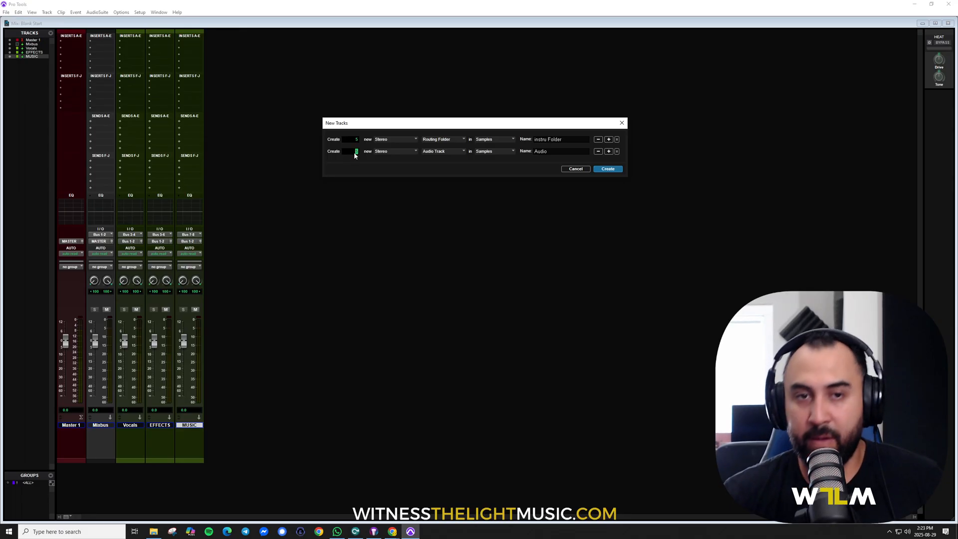
{"action": "left_click", "coordinate": [435, 151]}
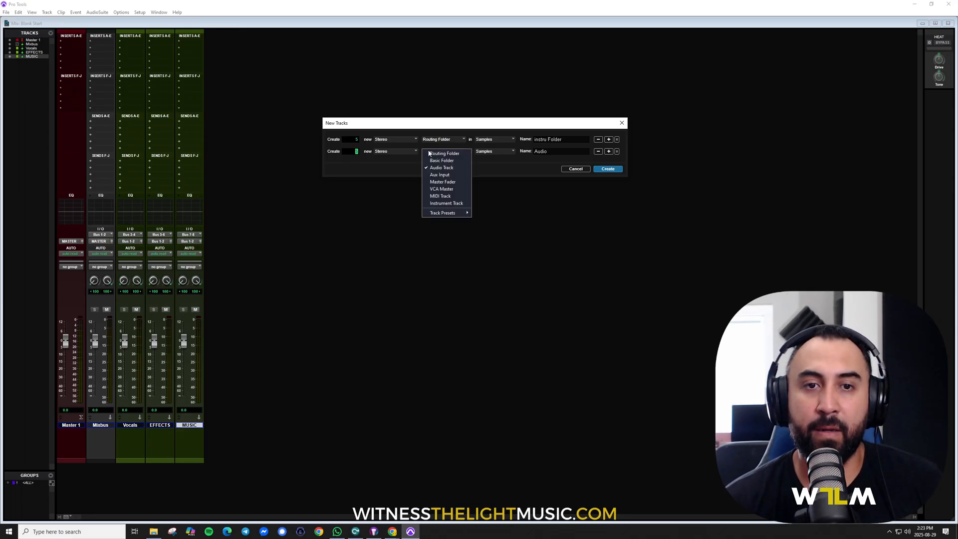
{"action": "left_click", "coordinate": [443, 154]}
{"action": "left_click", "coordinate": [548, 151]}
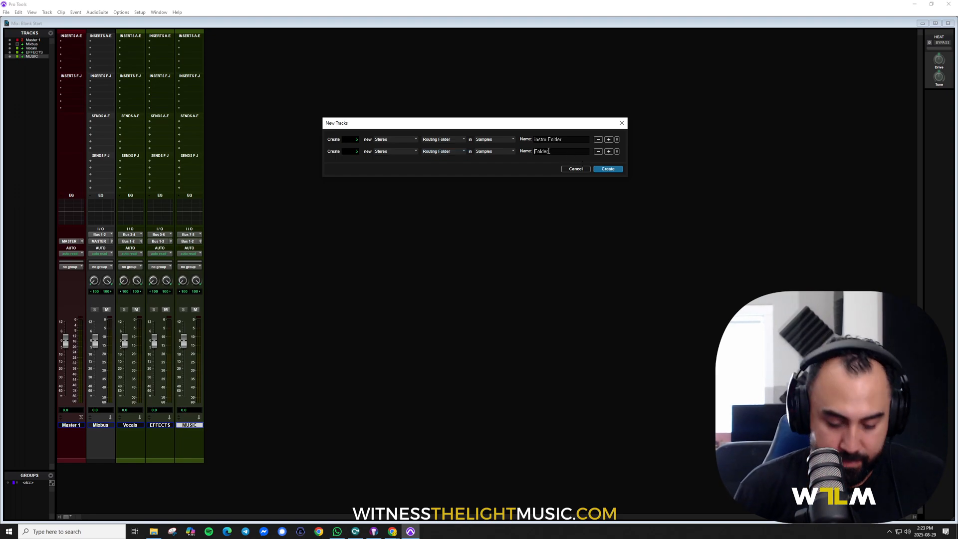
{"action": "type", "text": "vocal"}
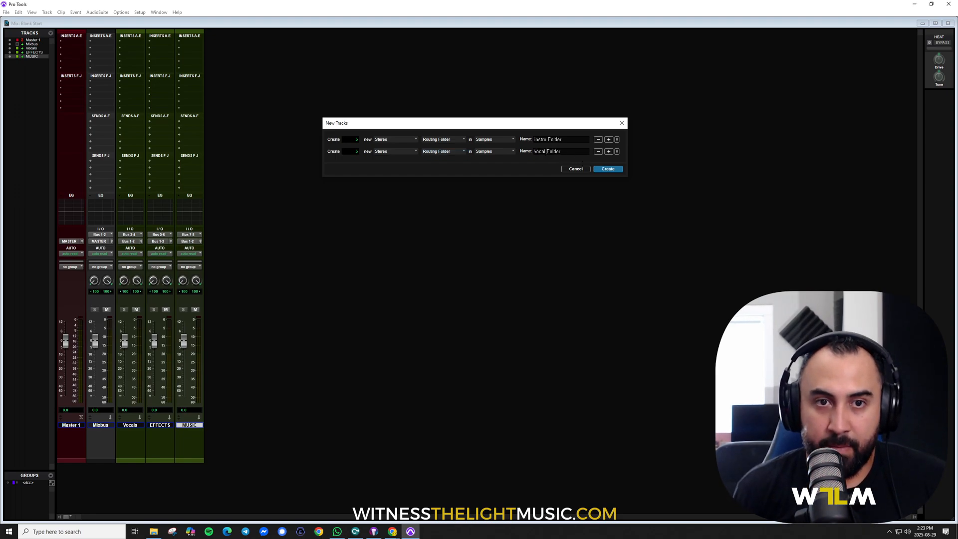
{"action": "key", "text": "Return"}
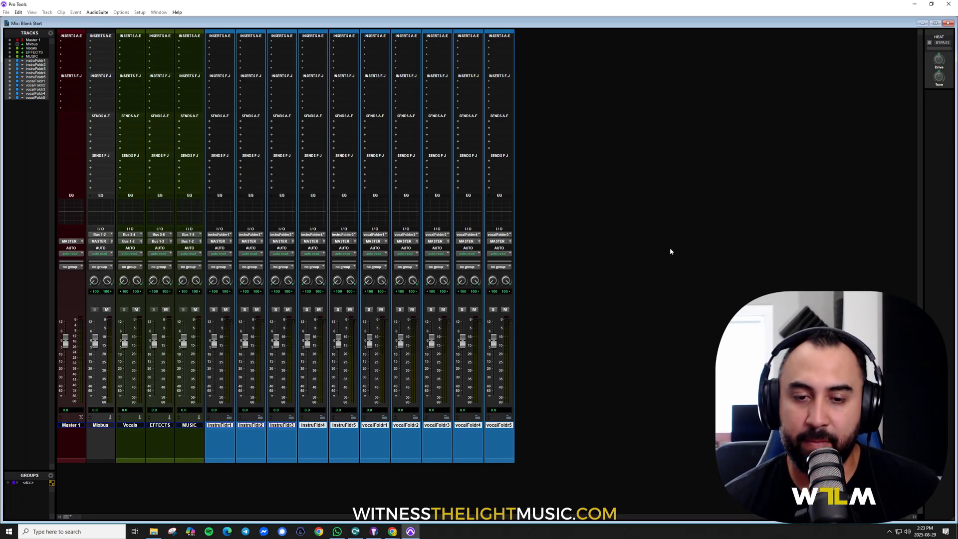
{"action": "left_click", "coordinate": [190, 425]}
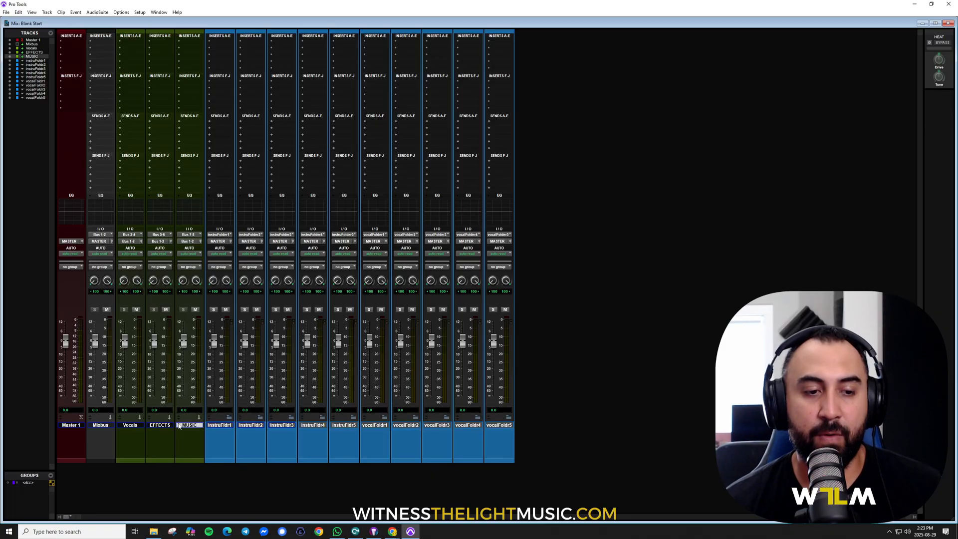
{"action": "left_click", "coordinate": [156, 425]}
{"action": "left_click", "coordinate": [214, 426]}
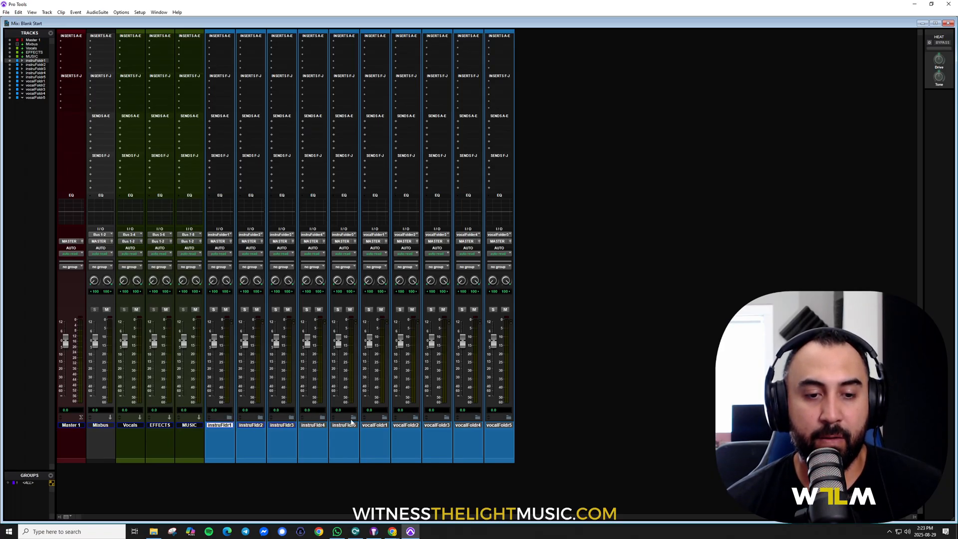
Rename the first instru folder track as BASS in capitals and move on to the following track's name
{"action": "double_click", "coordinate": [222, 425]}
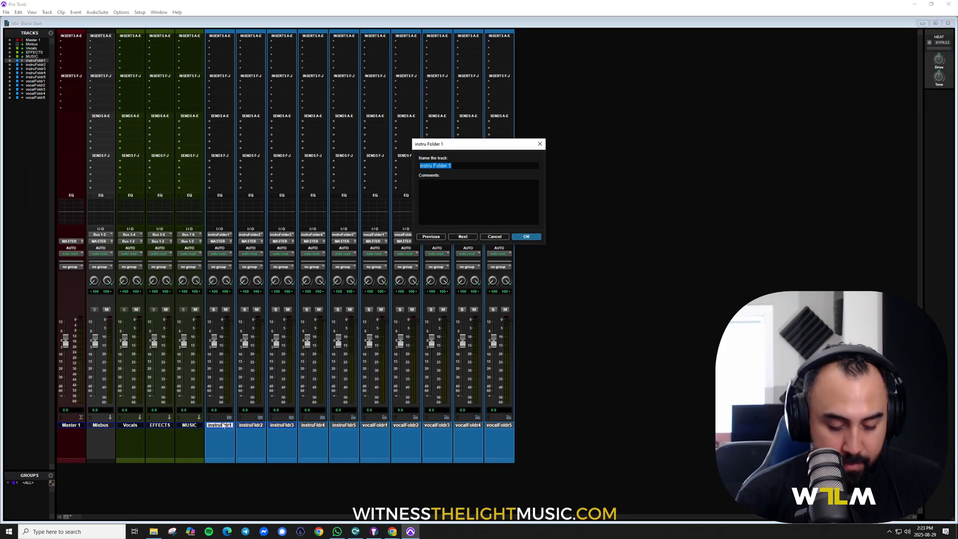
{"action": "type", "text": "bass"}
{"action": "key", "text": "BackSpace"}
{"action": "key", "text": "BackSpace"}
{"action": "key", "text": "BackSpace"}
{"action": "key", "text": "BackSpace"}
{"action": "key", "text": "Caps_Lock"}
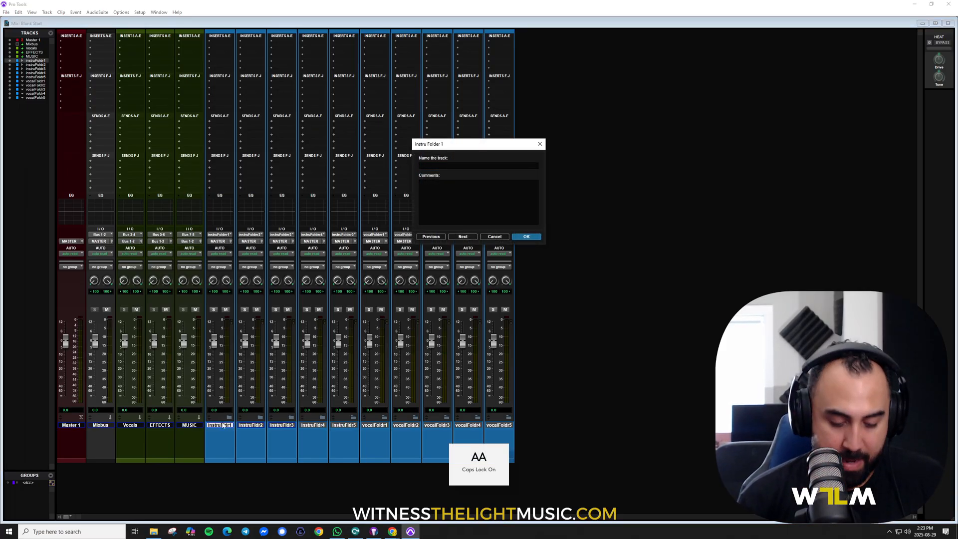
{"action": "type", "text": "BASS"}
{"action": "key", "text": "ctrl+Right"}
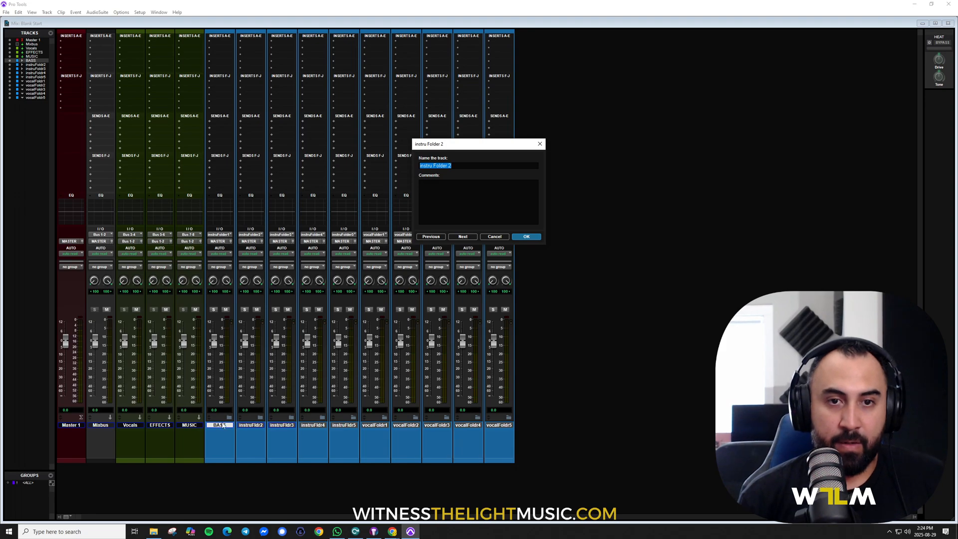
Rename the second instru folder track as KICK in capitals and move on to the third one
{"action": "type", "text": "kick"}
{"action": "key", "text": "BackSpace"}
{"action": "key", "text": "BackSpace"}
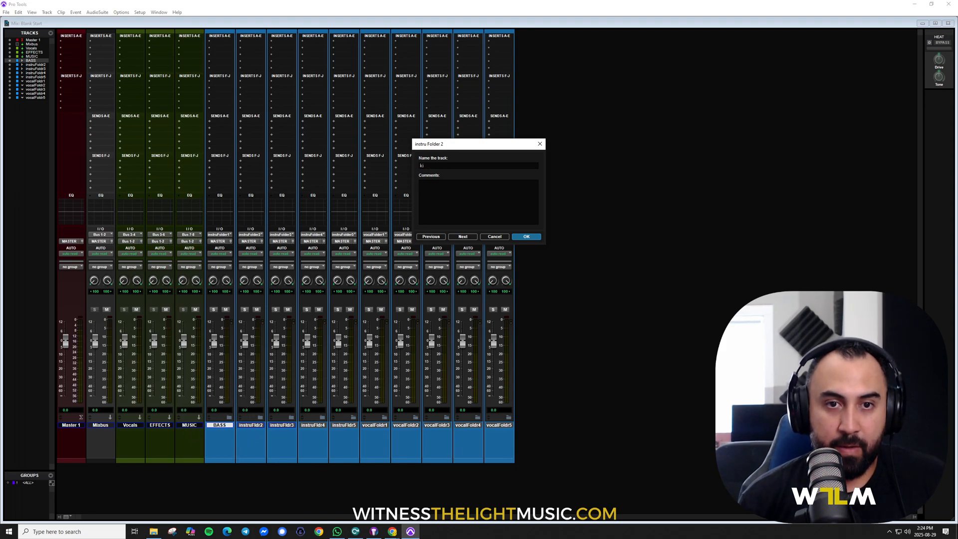
{"action": "type", "text": "KICK"}
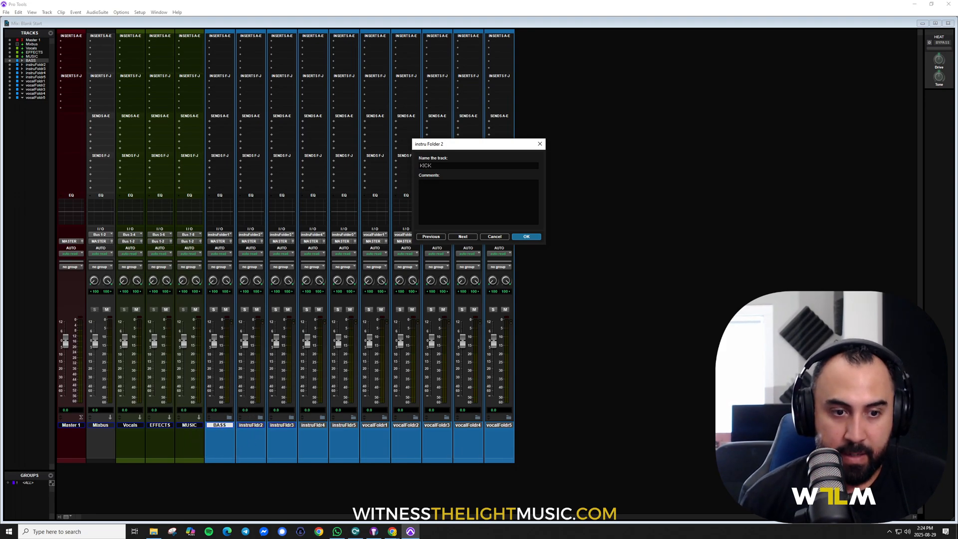
{"action": "key", "text": "ctrl+Right"}
Rename the third, fourth and fifth instru folder tracks as DRUMS, HARMONIC and SNDFX
{"action": "type", "text": "DRUMS"}
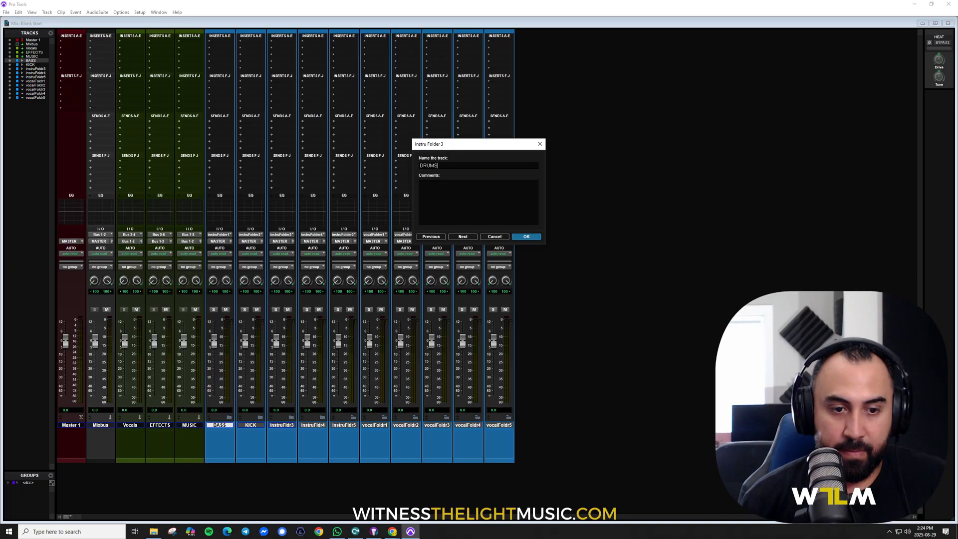
{"action": "key", "text": "ctrl+Right"}
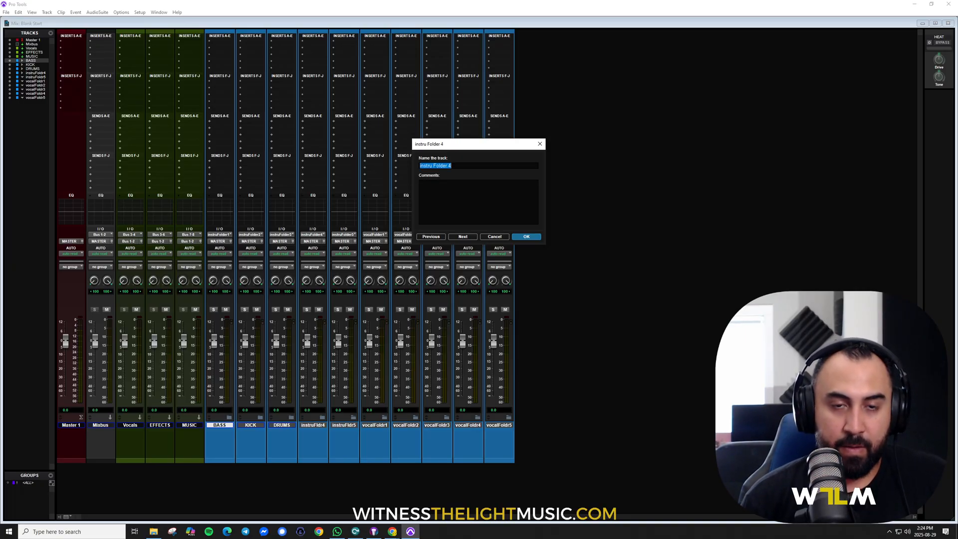
{"action": "type", "text": "HARM"}
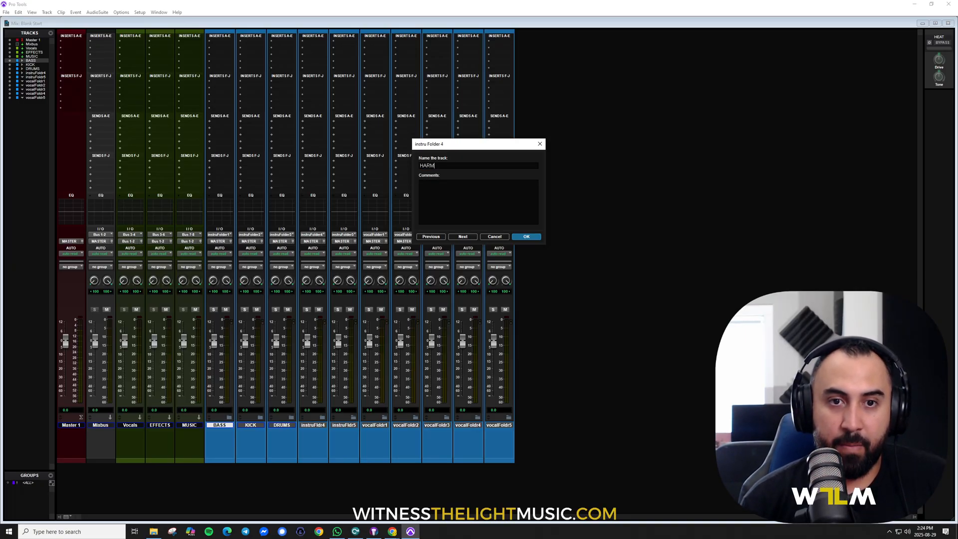
{"action": "type", "text": "ONIC"}
{"action": "key", "text": "ctrl+Right"}
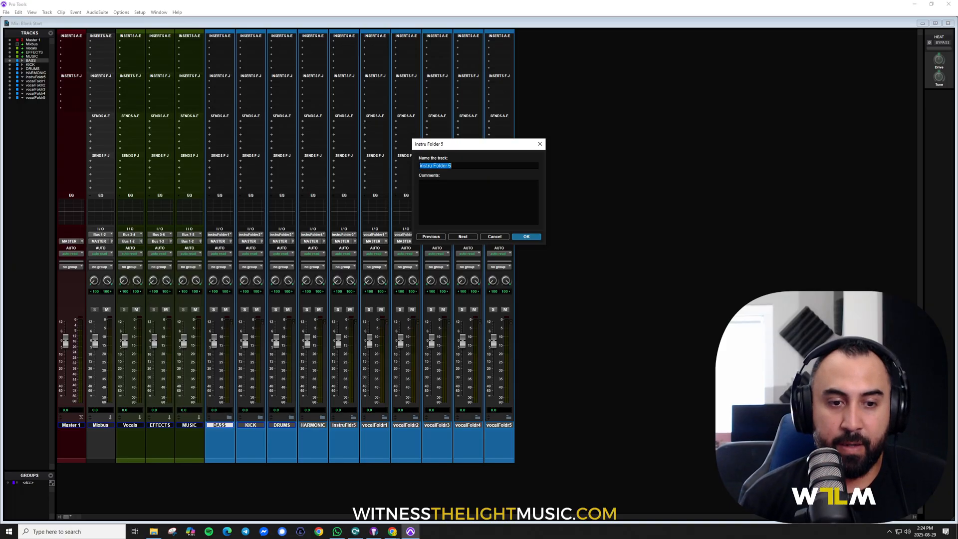
{"action": "type", "text": "SNDFX"}
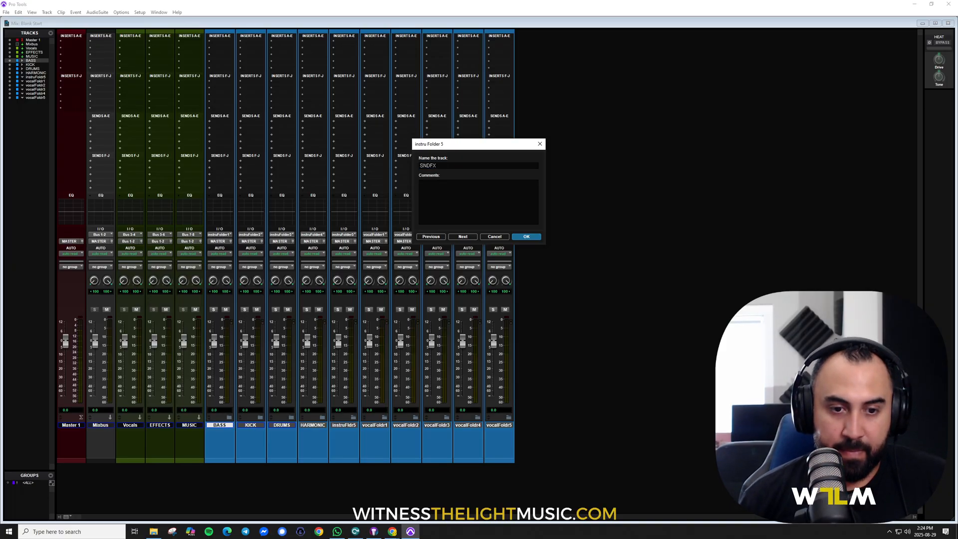
{"action": "key", "text": "ctrl+Right"}
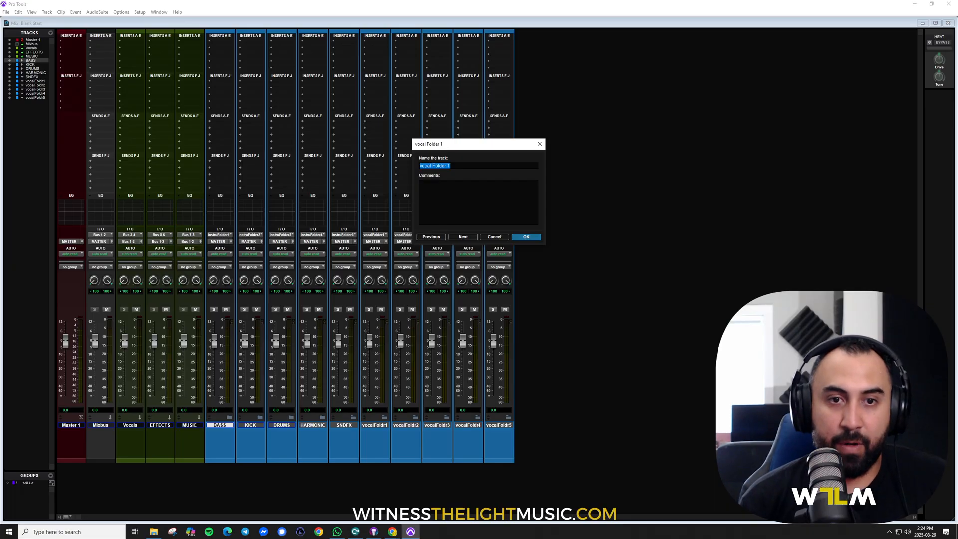
Rename the first three vocal folder tracks as CHORUS, LEAD and BGVS
{"action": "type", "text": "CHORUS"}
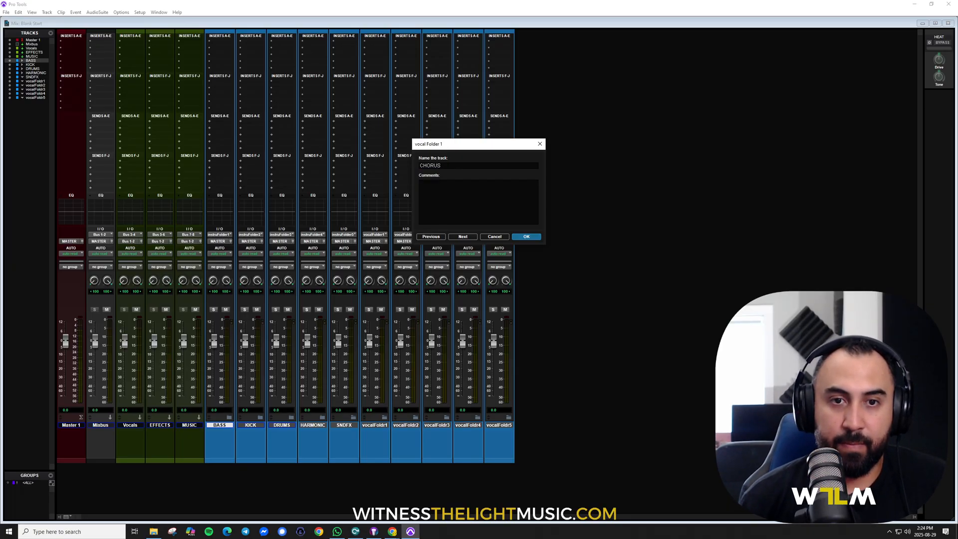
{"action": "key", "text": "ctrl+Right"}
{"action": "type", "text": "LEA"}
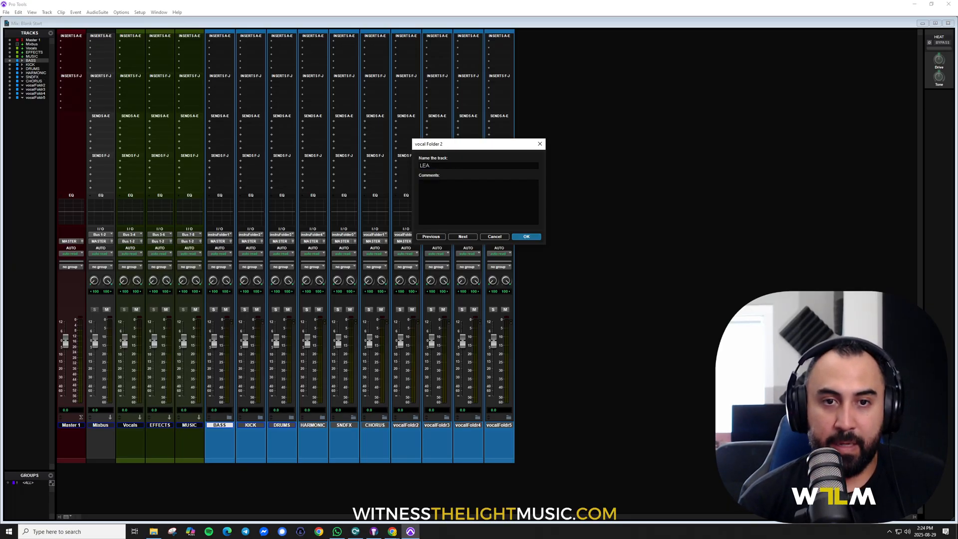
{"action": "key", "text": "ctrl+Right"}
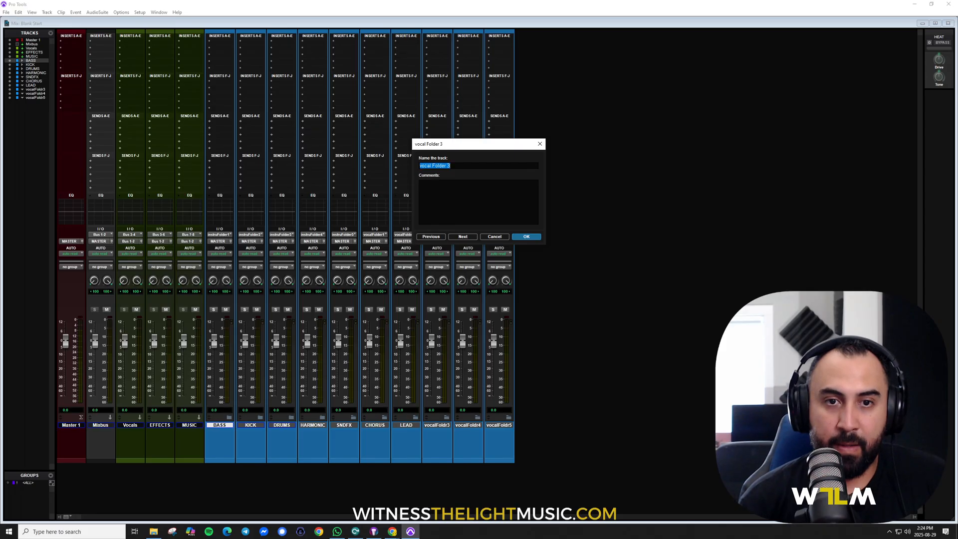
{"action": "type", "text": "B"}
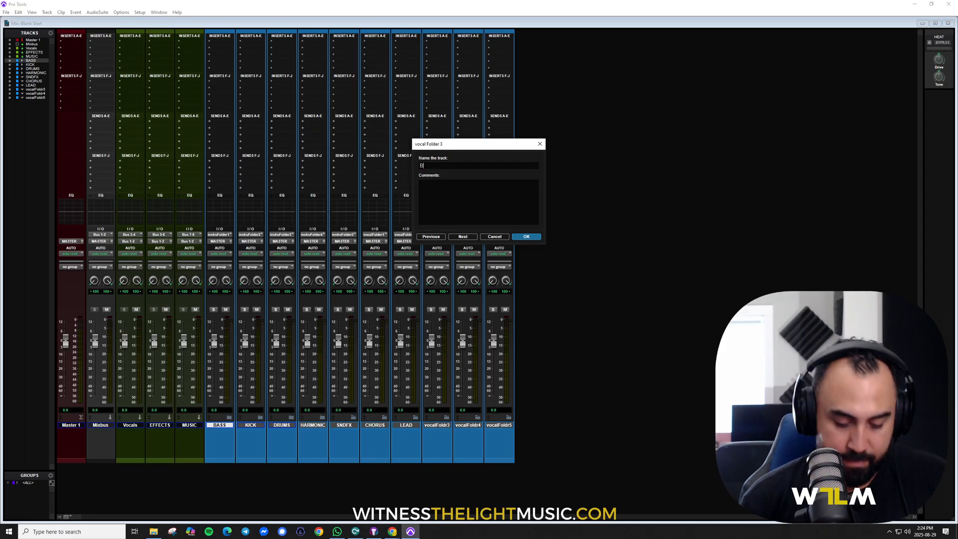
{"action": "type", "text": "GVS"}
{"action": "key", "text": "ctrl+Right"}
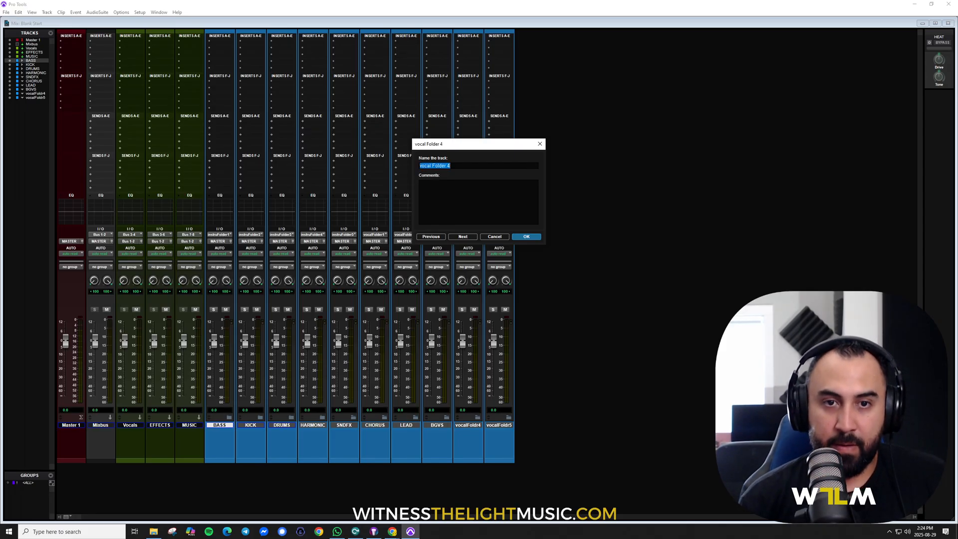
Rename the last two vocal folder tracks as LAYERS and ADLIBS and close the naming dialog
{"action": "type", "text": "LAYERS"}
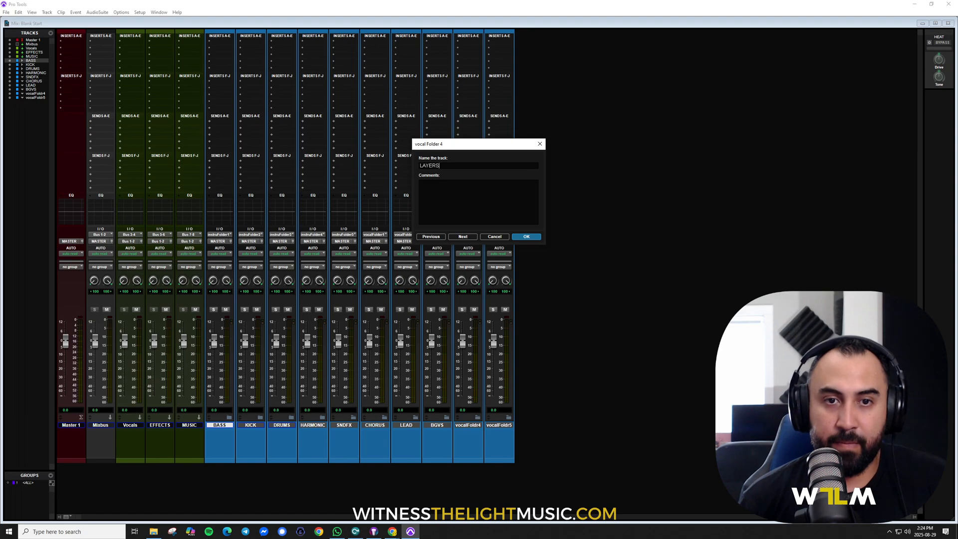
{"action": "key", "text": "ctrl+Right"}
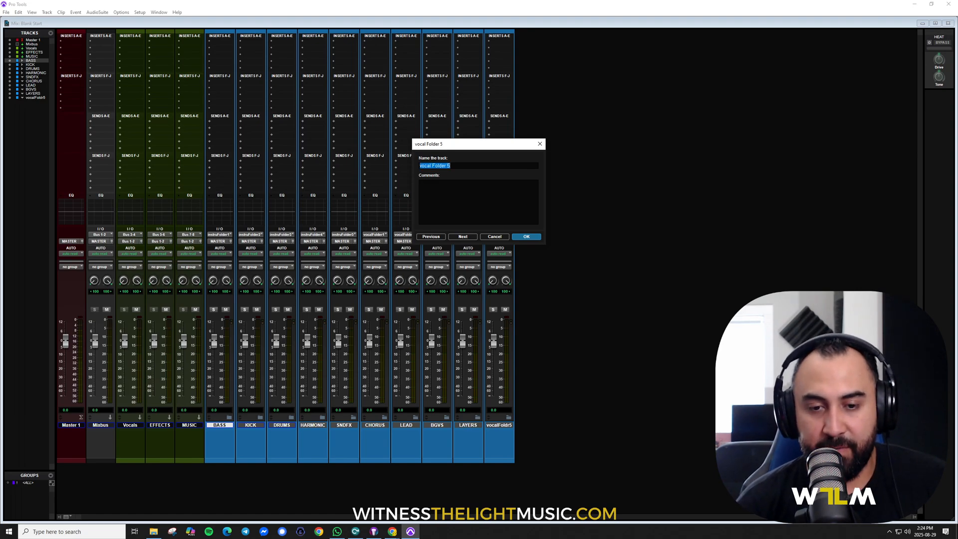
{"action": "type", "text": "ADLIBS"}
{"action": "key", "text": "Return"}
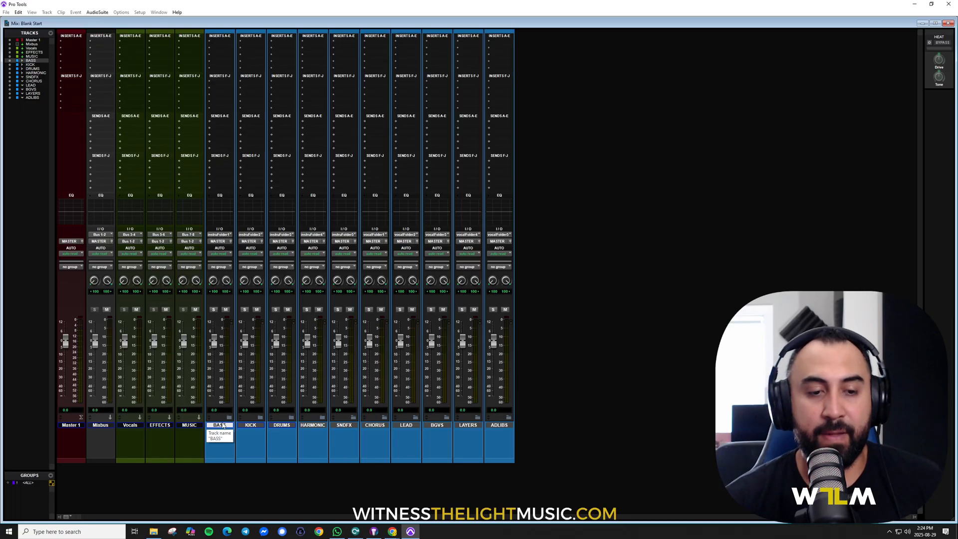
Color the five vocal folder tracks from CHORUS to ADLIBS red and close the Color Palette
{"action": "left_click", "coordinate": [499, 425]}
{"action": "left_click", "coordinate": [412, 425]}
{"action": "left_click", "coordinate": [370, 425]}
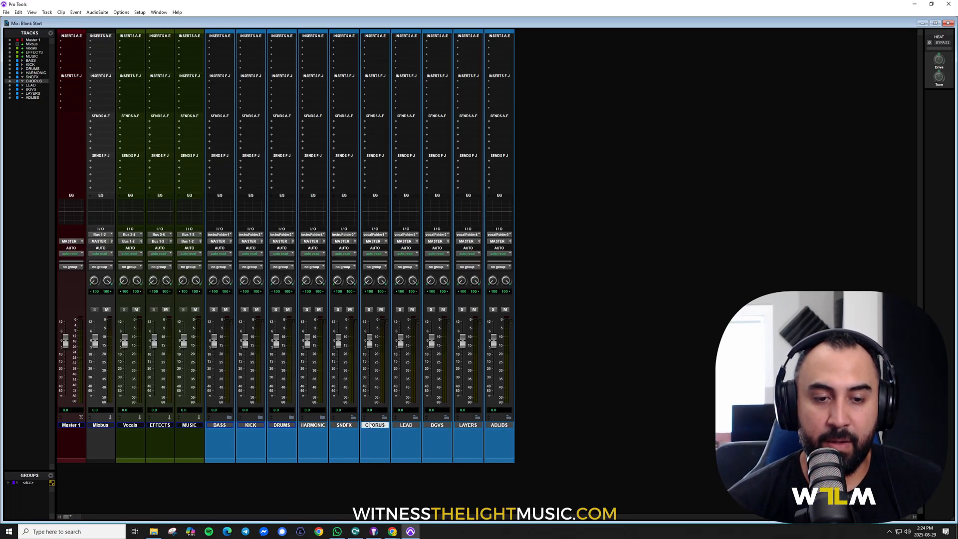
{"action": "left_click", "coordinate": [494, 426], "text": "shift"}
{"action": "double_click", "coordinate": [504, 462]}
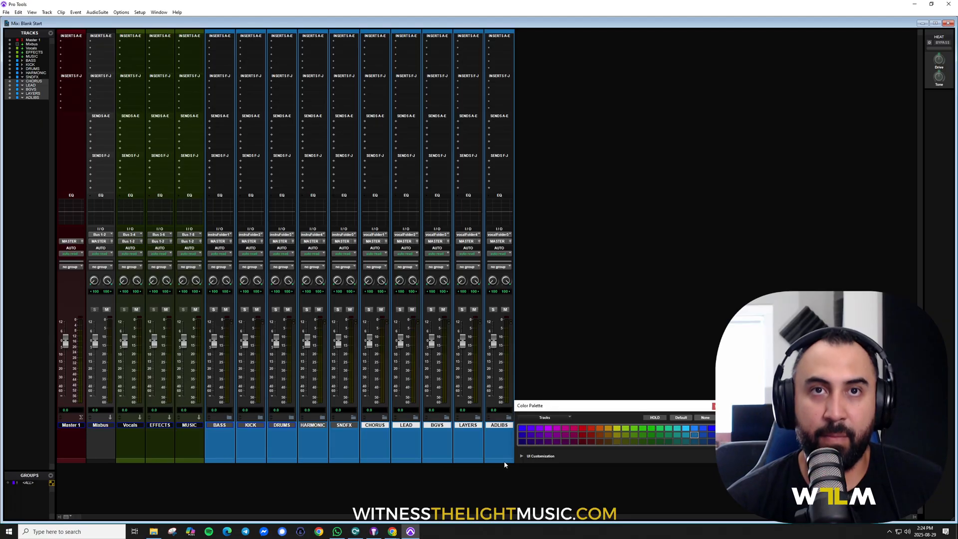
{"action": "left_click", "coordinate": [582, 428]}
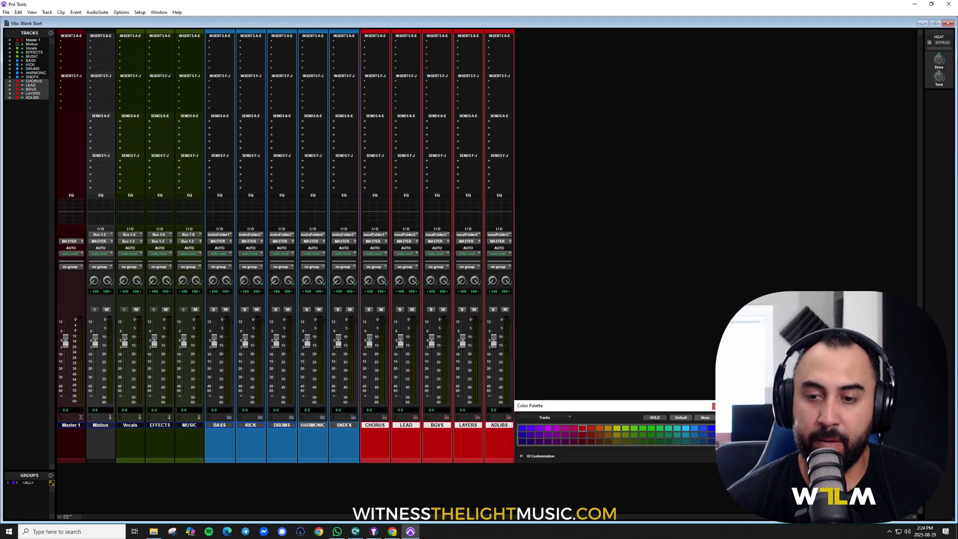
{"action": "left_click", "coordinate": [714, 404]}
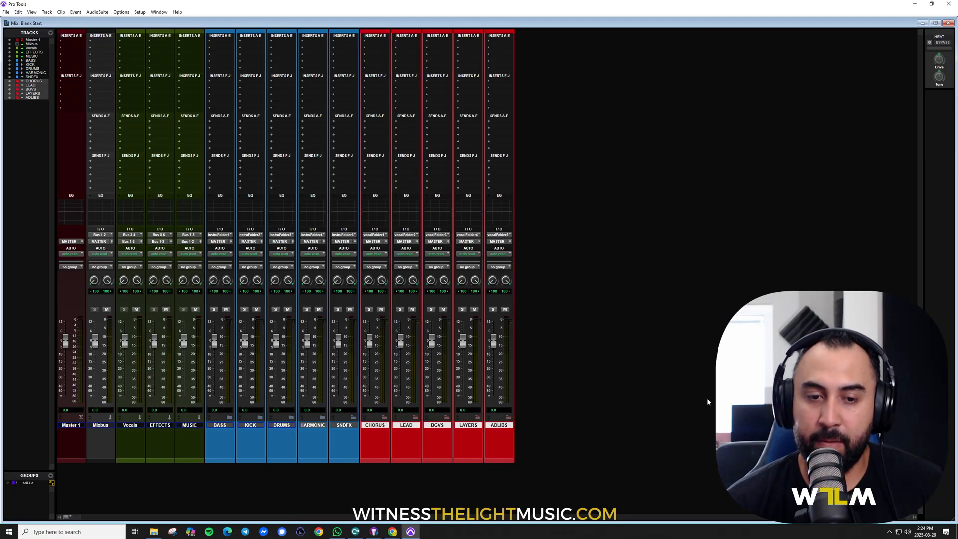
{"action": "left_click", "coordinate": [346, 427]}
{"action": "left_click", "coordinate": [371, 425]}
{"action": "left_click", "coordinate": [492, 427]}
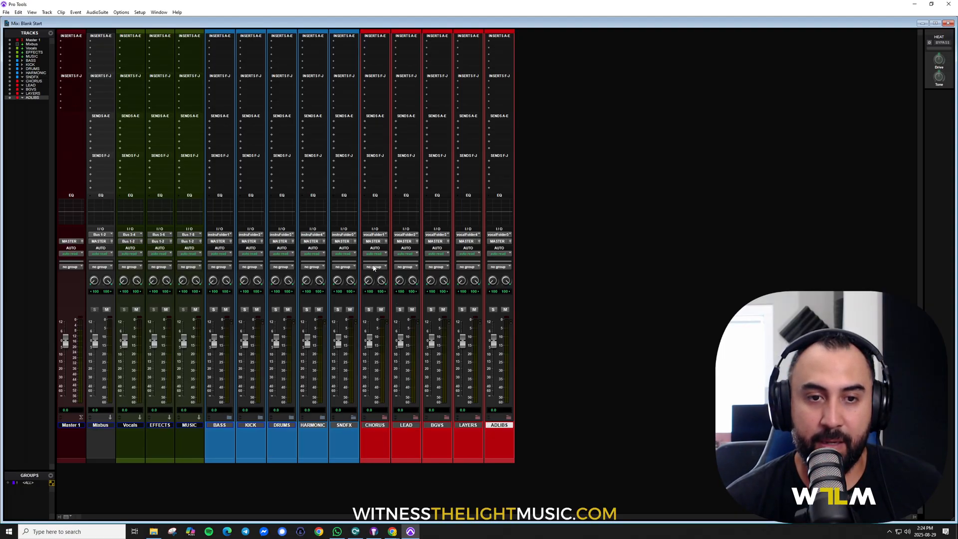
Route the outputs of the five vocal folder tracks from CHORUS to ADLIBS to Bus 3-4 (Stereo)
{"action": "left_click", "coordinate": [374, 427]}
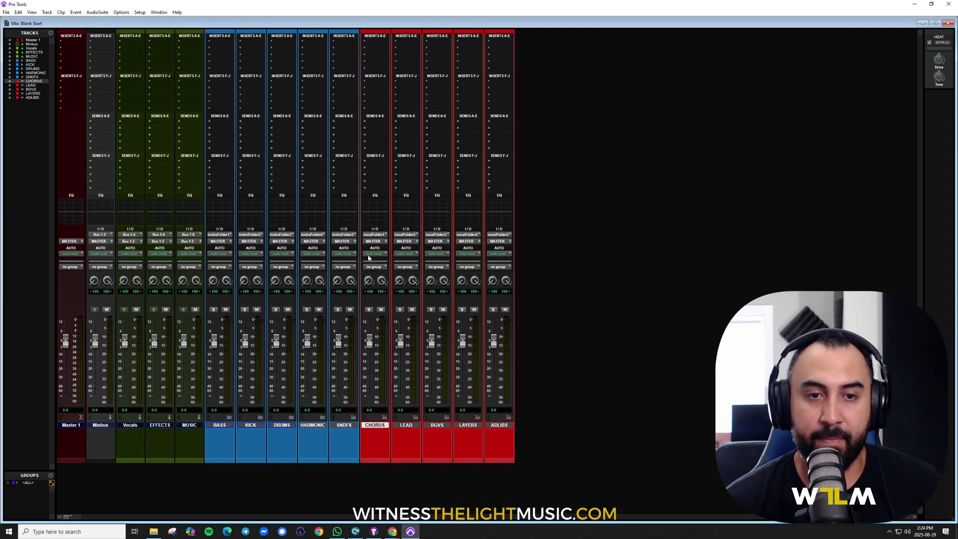
{"action": "left_click", "coordinate": [504, 426], "text": "shift"}
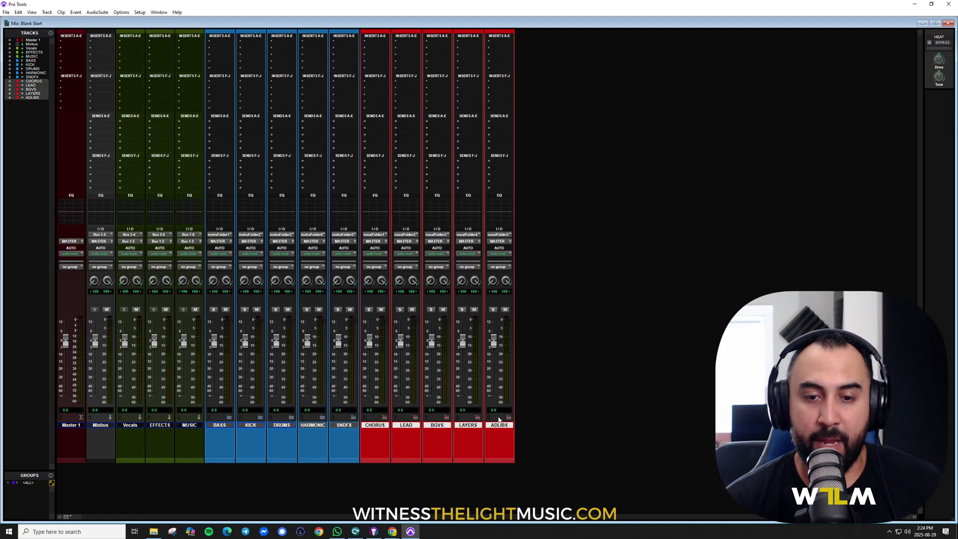
{"action": "left_click", "coordinate": [405, 234]}
{"action": "mouse_move", "coordinate": [414, 270]}
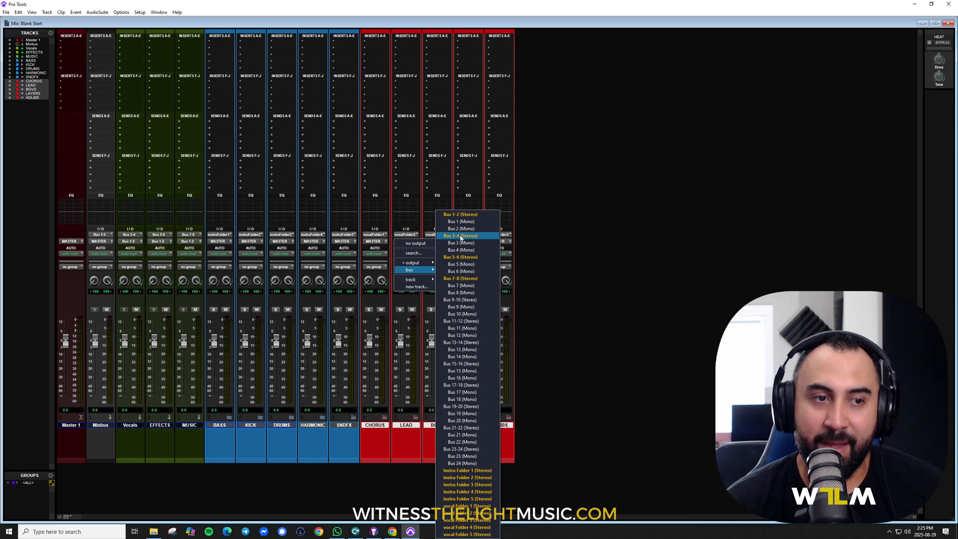
{"action": "left_click", "coordinate": [460, 236], "text": "alt+shift"}
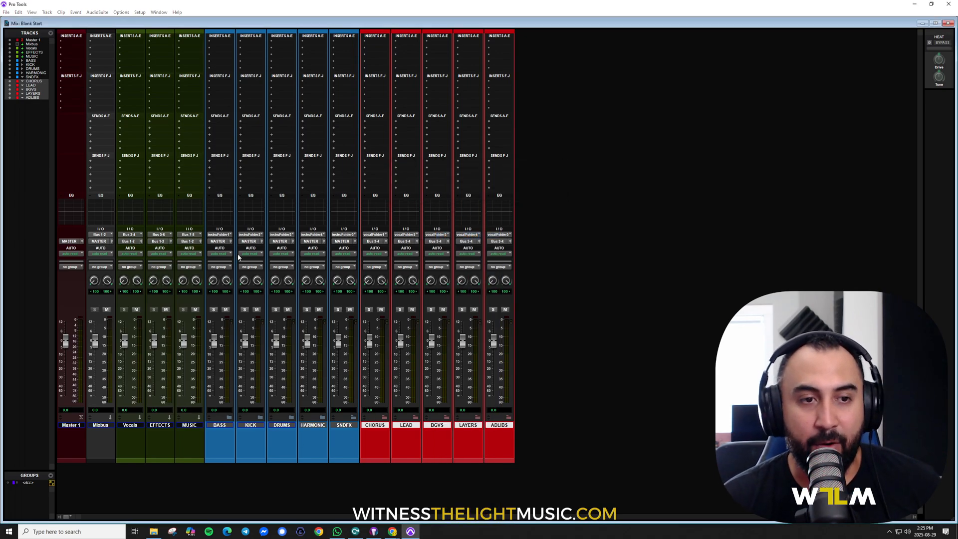
Route the outputs of the five instrument folder tracks from BASS to SNDFX to Bus 7-8 (Stereo)
{"action": "left_click", "coordinate": [219, 424]}
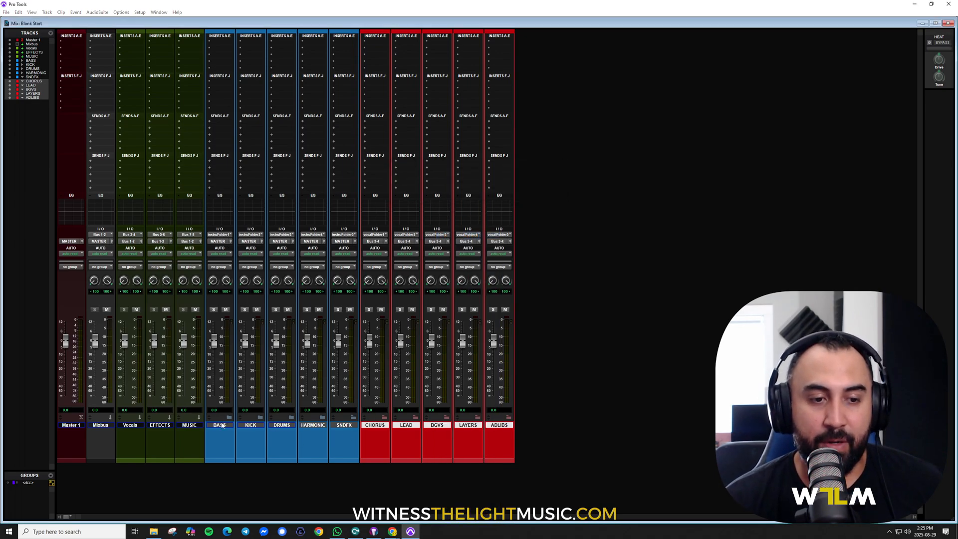
{"action": "left_click", "coordinate": [344, 424]}
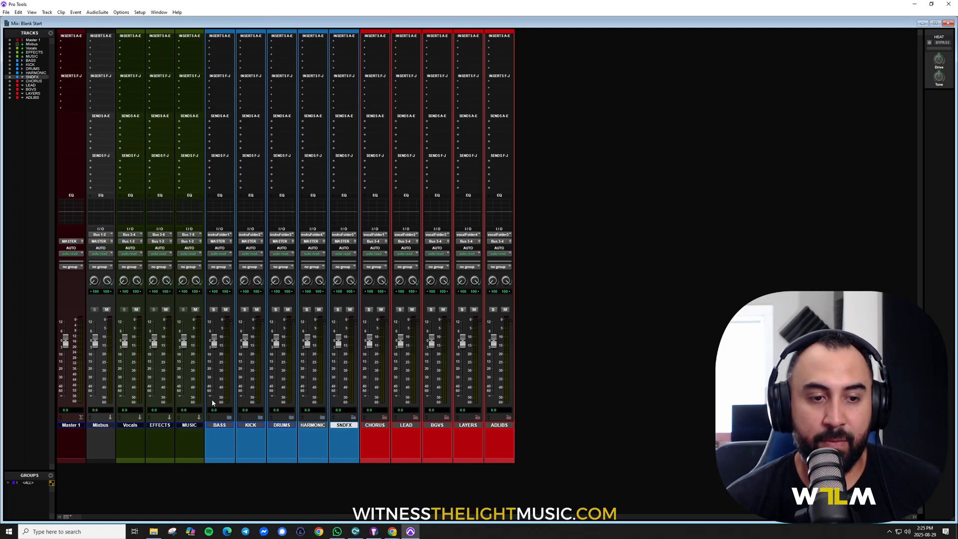
{"action": "left_click", "coordinate": [220, 424]}
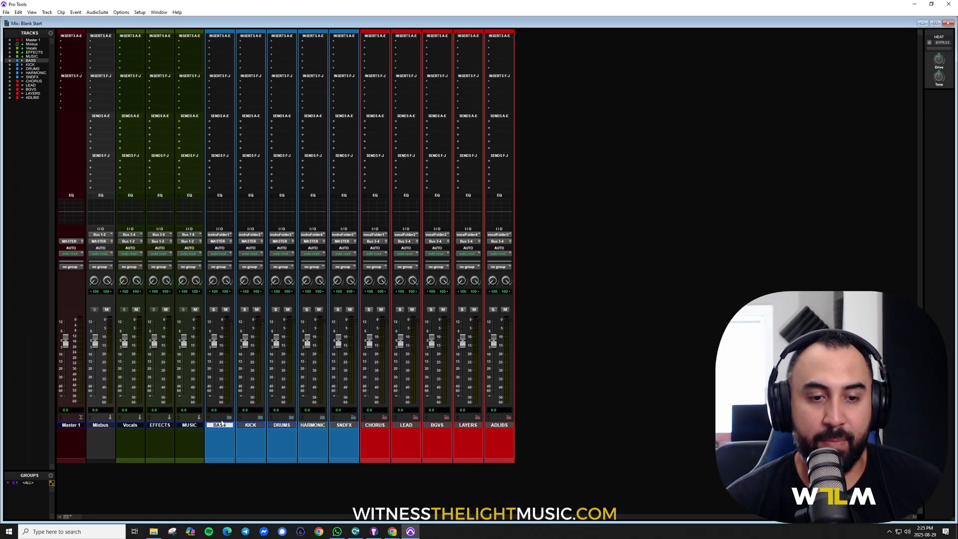
{"action": "left_click", "coordinate": [339, 425], "text": "shift"}
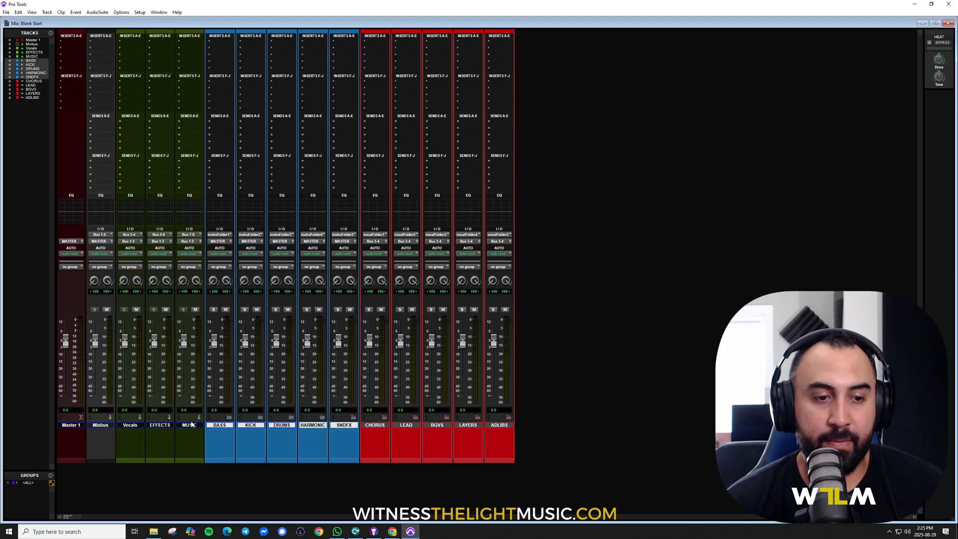
Create two new Basic Folder tracks after the ADLIBS track
{"action": "left_click", "coordinate": [499, 425]}
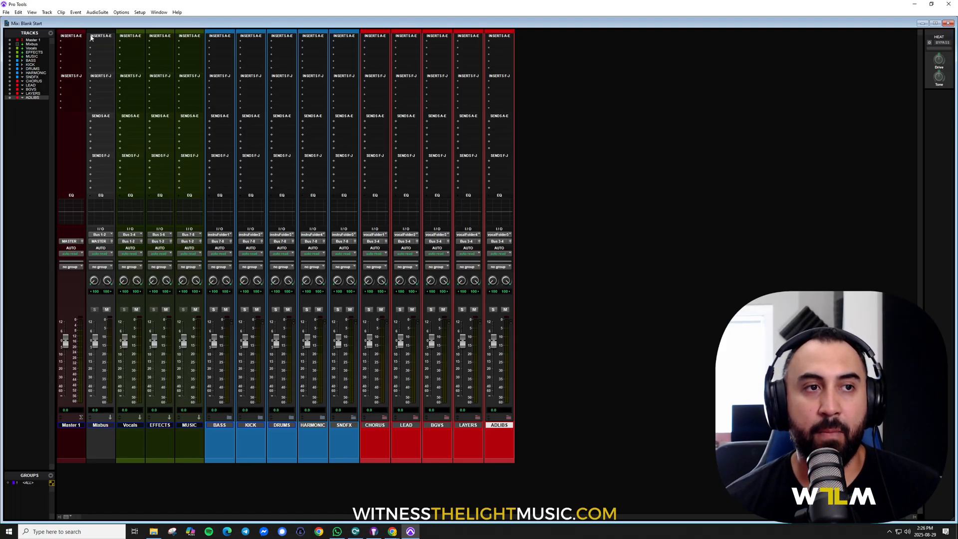
{"action": "left_click", "coordinate": [47, 12]}
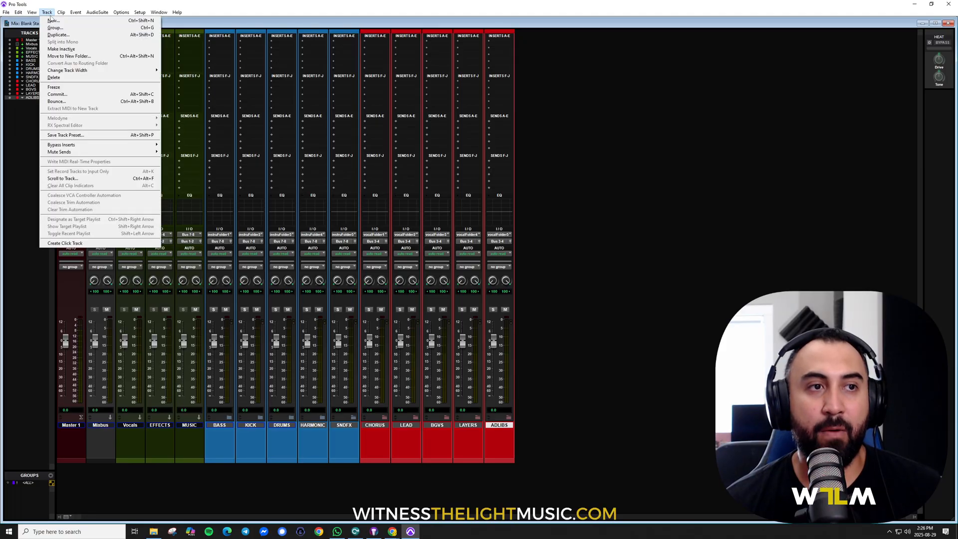
{"action": "left_click", "coordinate": [53, 21]}
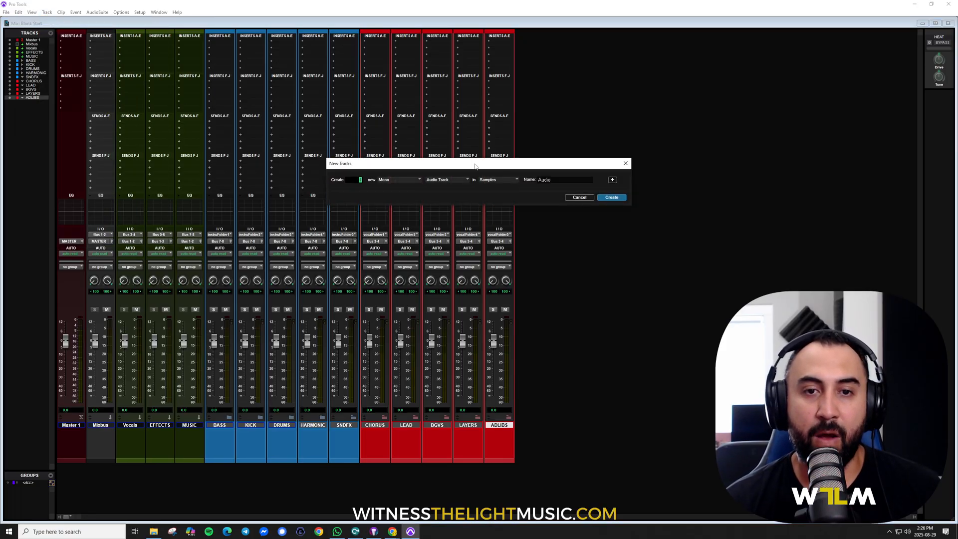
{"action": "left_click_drag", "start_coordinate": [475, 167], "coordinate": [483, 143]}
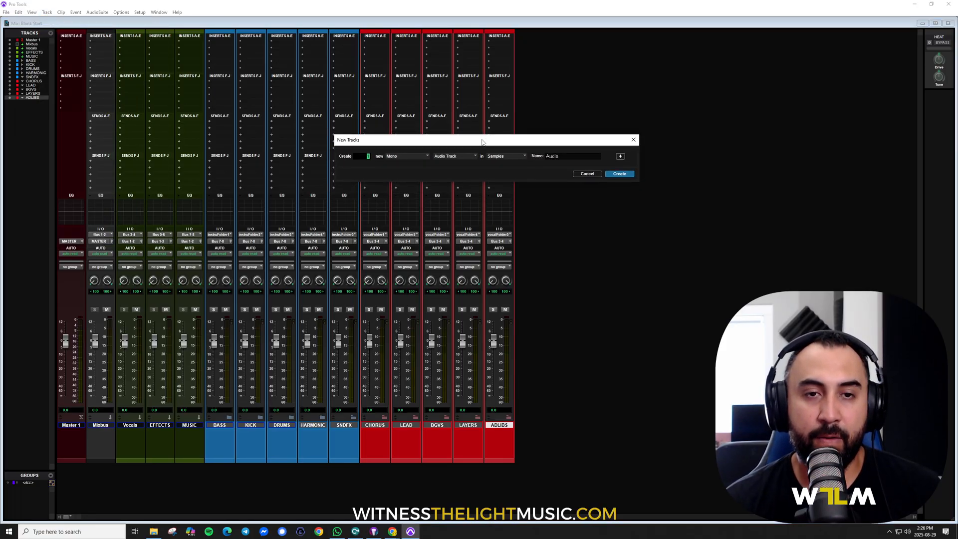
{"action": "left_click", "coordinate": [407, 155]}
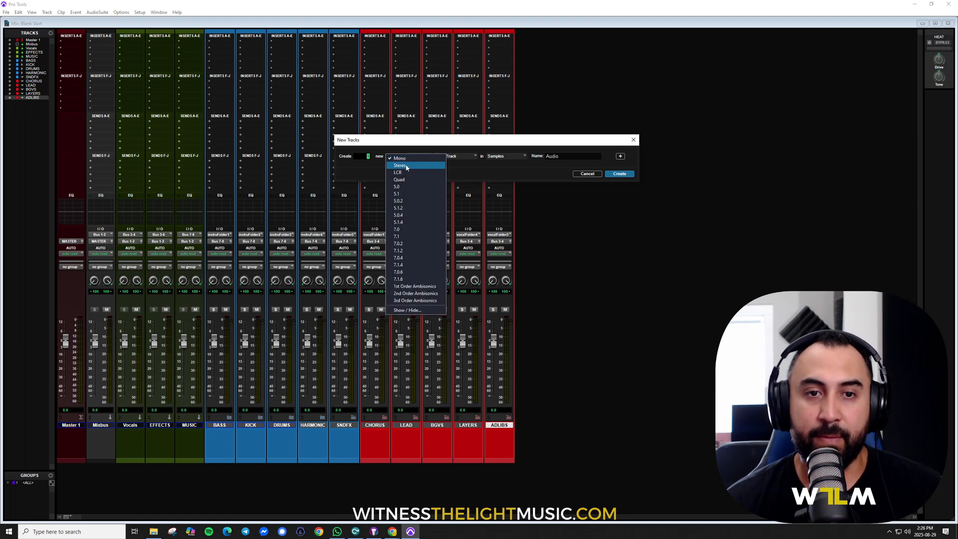
{"action": "left_click", "coordinate": [407, 166]}
{"action": "left_click", "coordinate": [467, 156]}
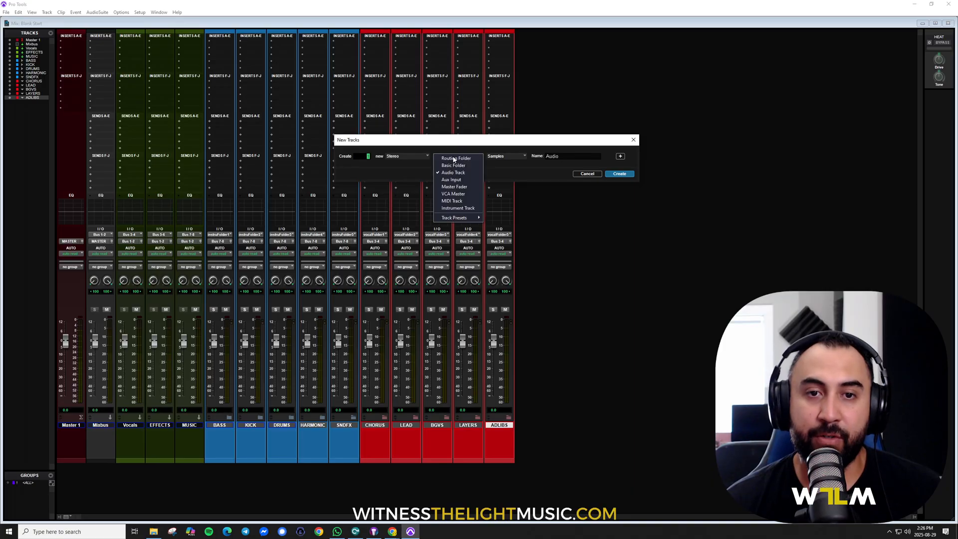
{"action": "left_click", "coordinate": [461, 167]}
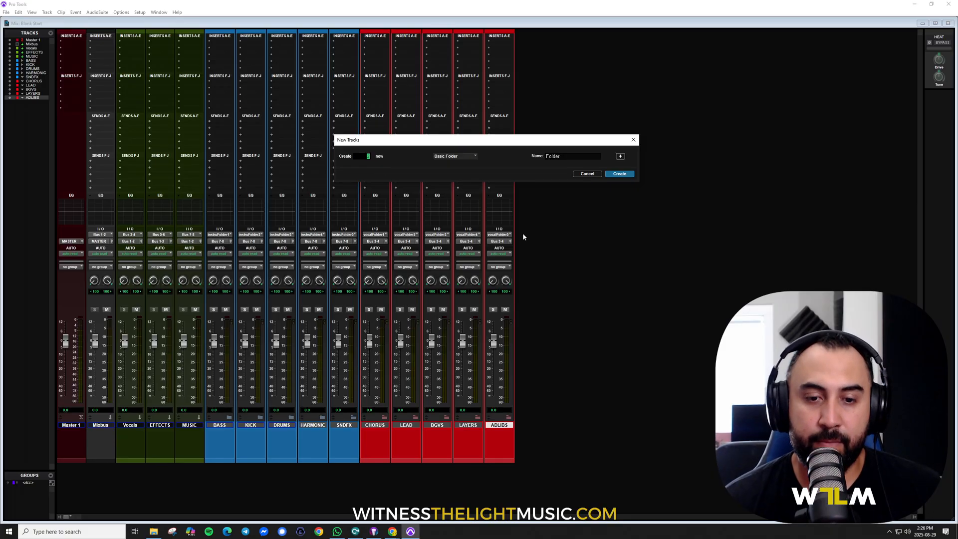
{"action": "left_click", "coordinate": [619, 174]}
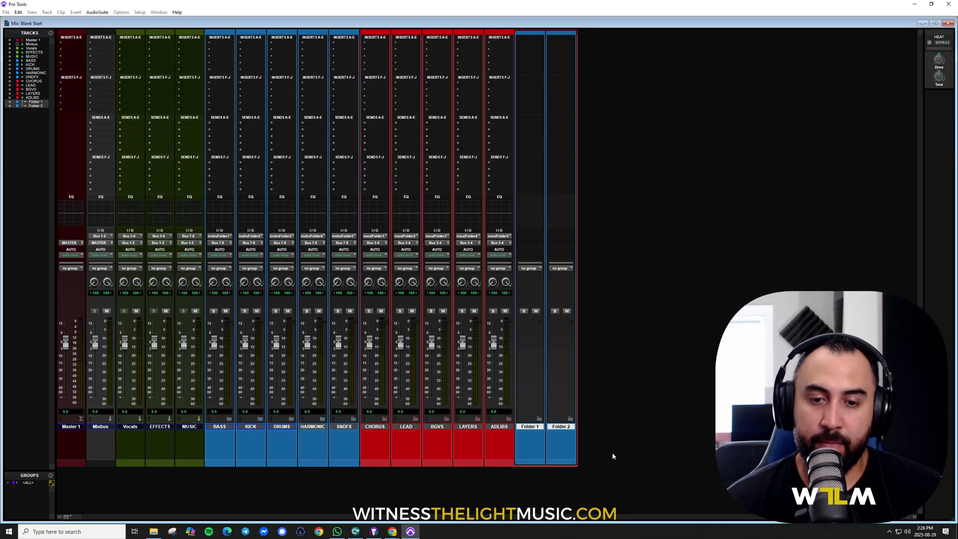
Move the two new basic folders out of the ADLIBS folder to the end of the track order
{"action": "left_click", "coordinate": [496, 427]}
{"action": "left_click", "coordinate": [526, 430]}
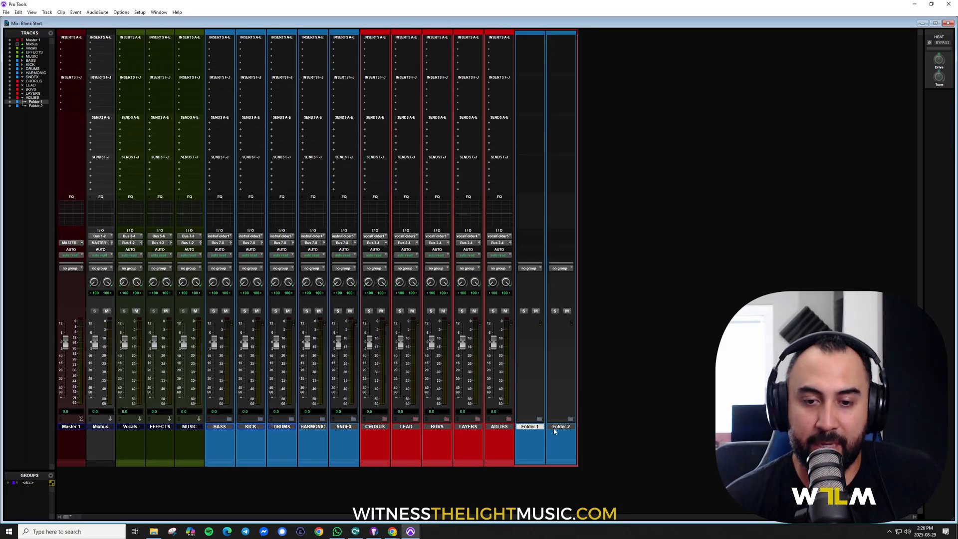
{"action": "left_click", "coordinate": [565, 431], "text": "shift"}
{"action": "left_click_drag", "start_coordinate": [541, 427], "coordinate": [649, 424]}
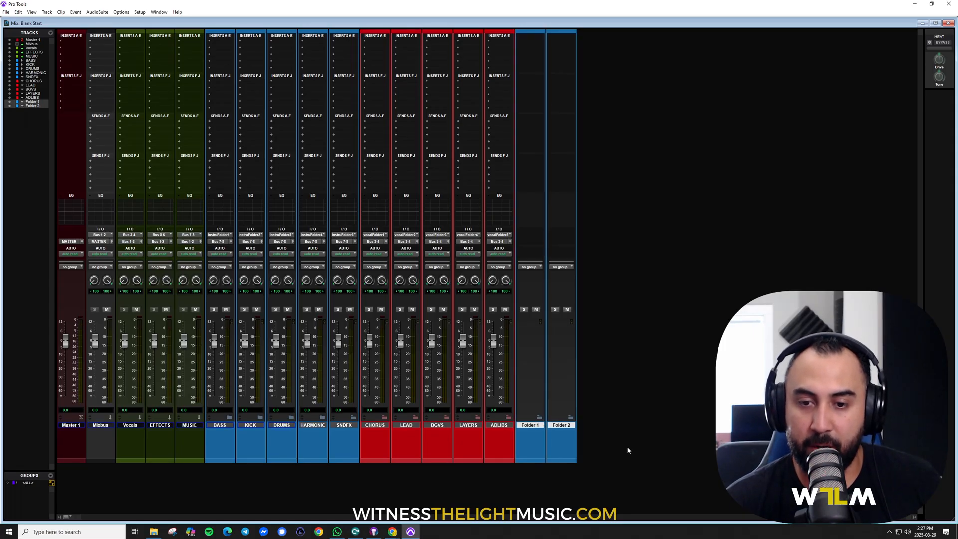
Rename the two basic folder tracks as REVERB and DELAY and close the naming dialog
{"action": "double_click", "coordinate": [533, 430]}
{"action": "type", "text": "REVE"}
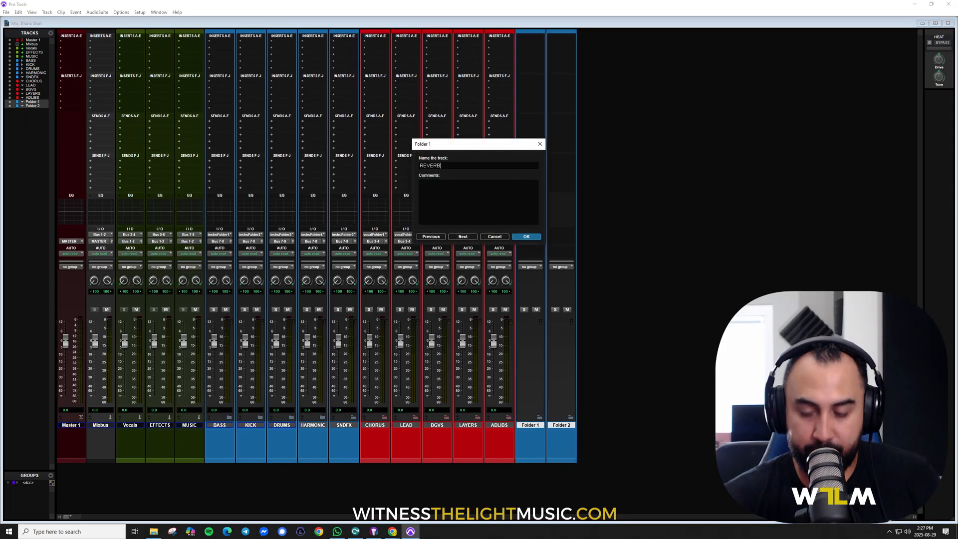
{"action": "type", "text": "RB"}
{"action": "key", "text": "ctrl+Right"}
{"action": "type", "text": "DELAY"}
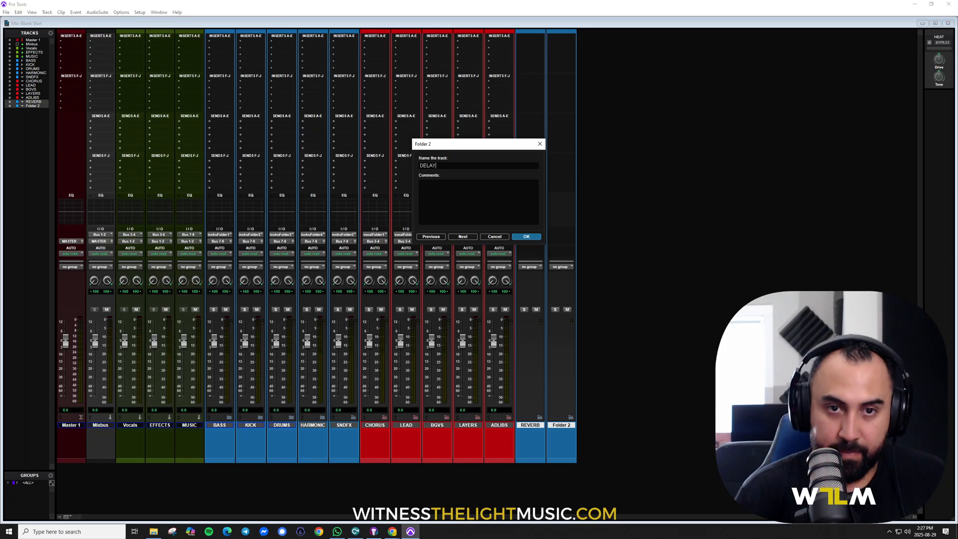
{"action": "key", "text": "Return"}
Create four new stereo Aux Input tracks in the REVERB folder
{"action": "left_click", "coordinate": [505, 426]}
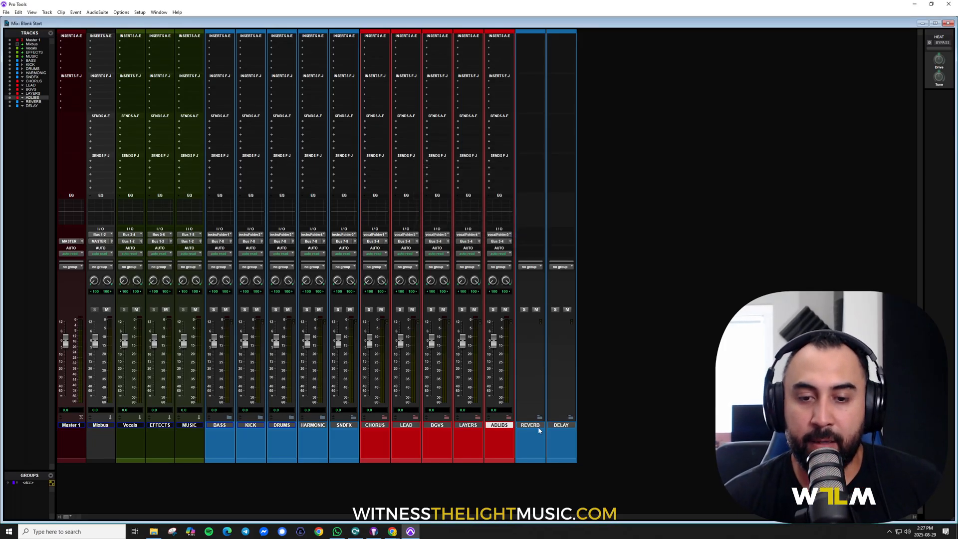
{"action": "left_click", "coordinate": [538, 425]}
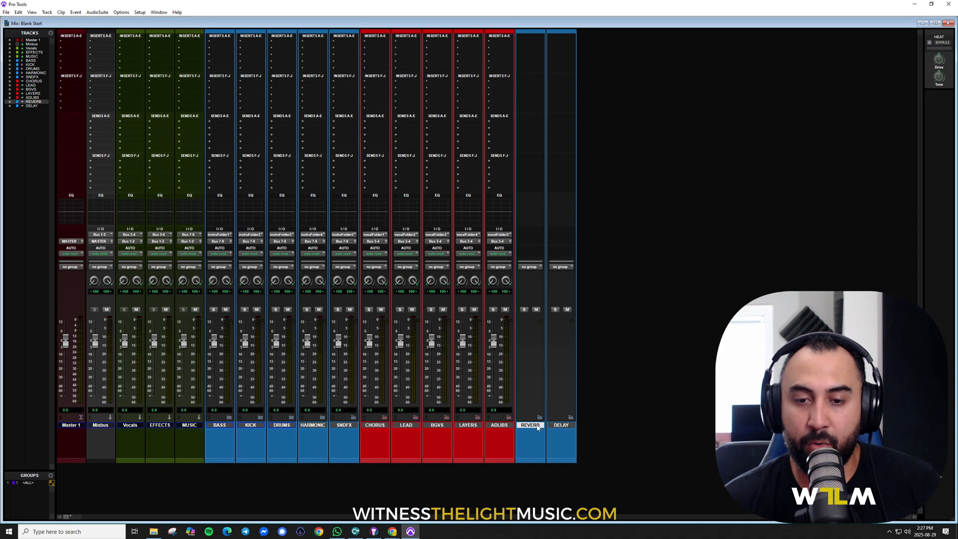
{"action": "left_click", "coordinate": [47, 12]}
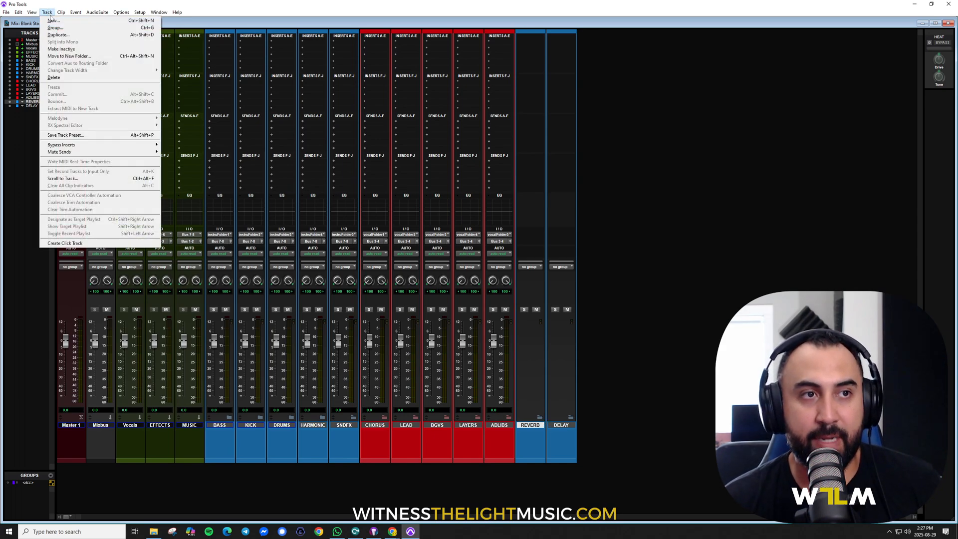
{"action": "left_click", "coordinate": [53, 21]}
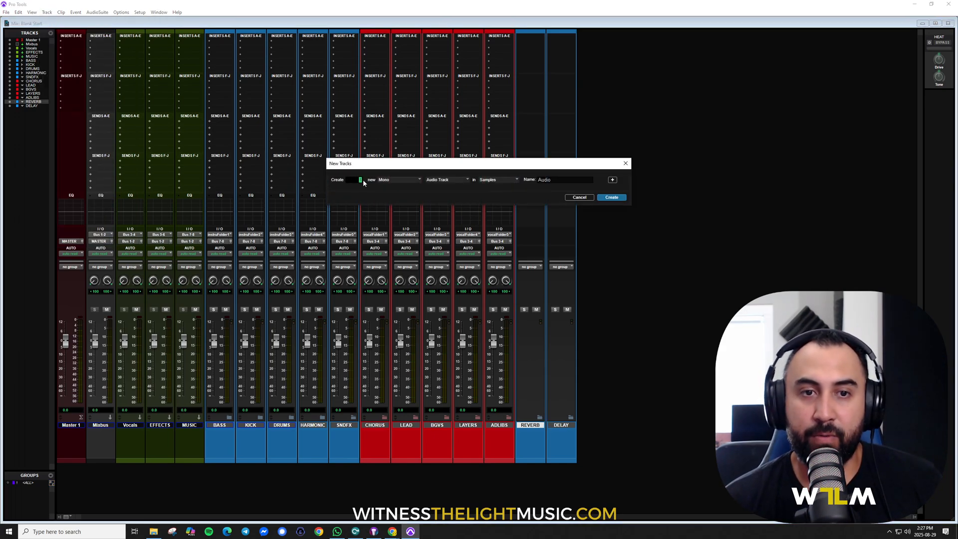
{"action": "left_click", "coordinate": [382, 181]}
{"action": "left_click", "coordinate": [393, 187]}
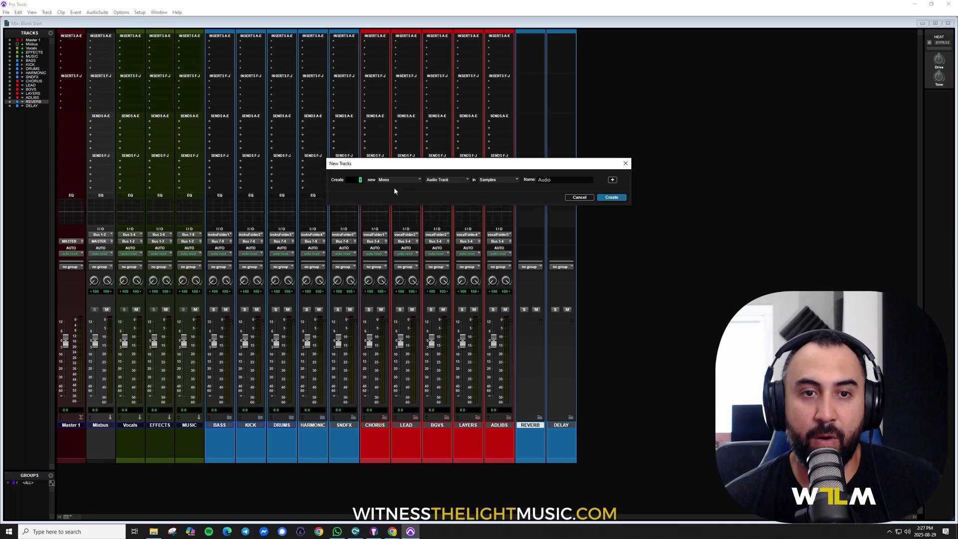
{"action": "left_click", "coordinate": [441, 180]}
{"action": "left_click", "coordinate": [443, 203]}
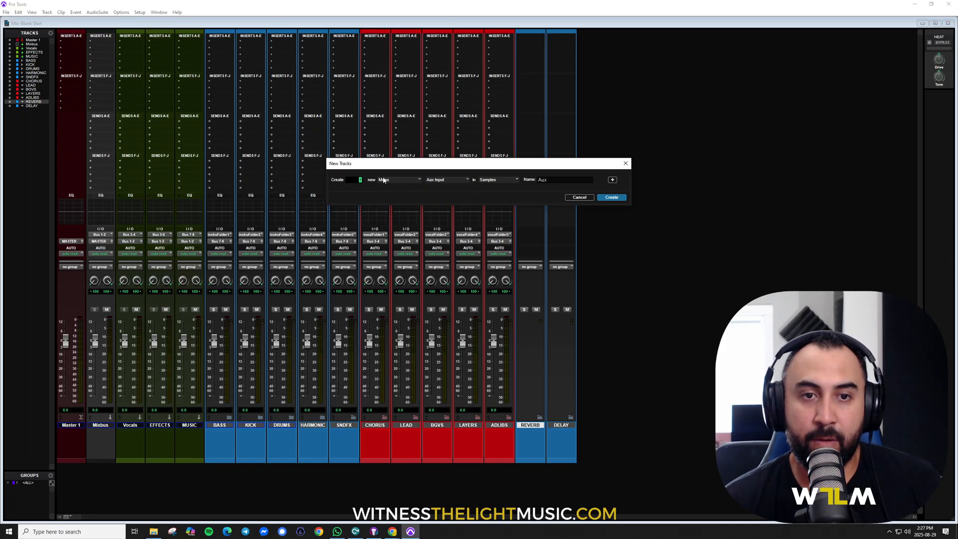
{"action": "left_click", "coordinate": [389, 180]}
{"action": "left_click", "coordinate": [392, 189]}
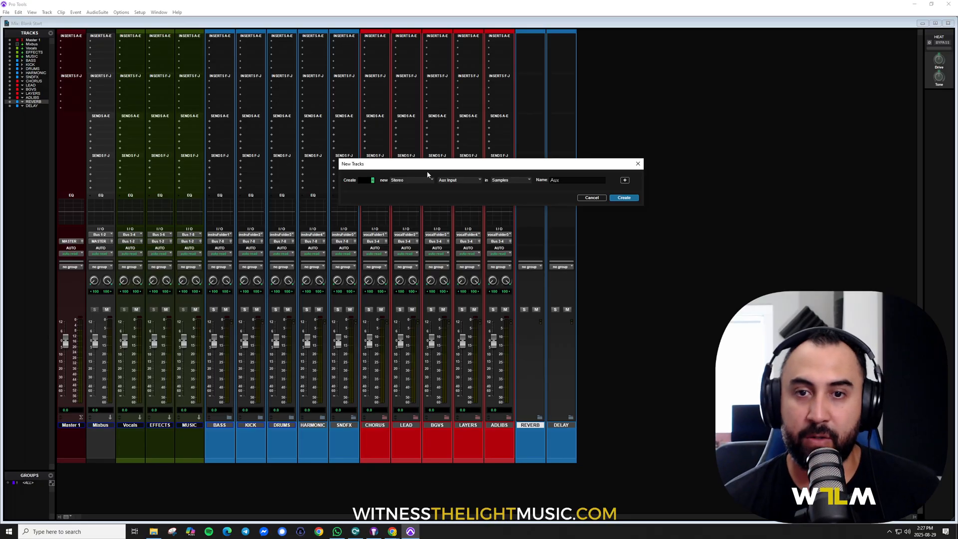
{"action": "left_click", "coordinate": [623, 198]}
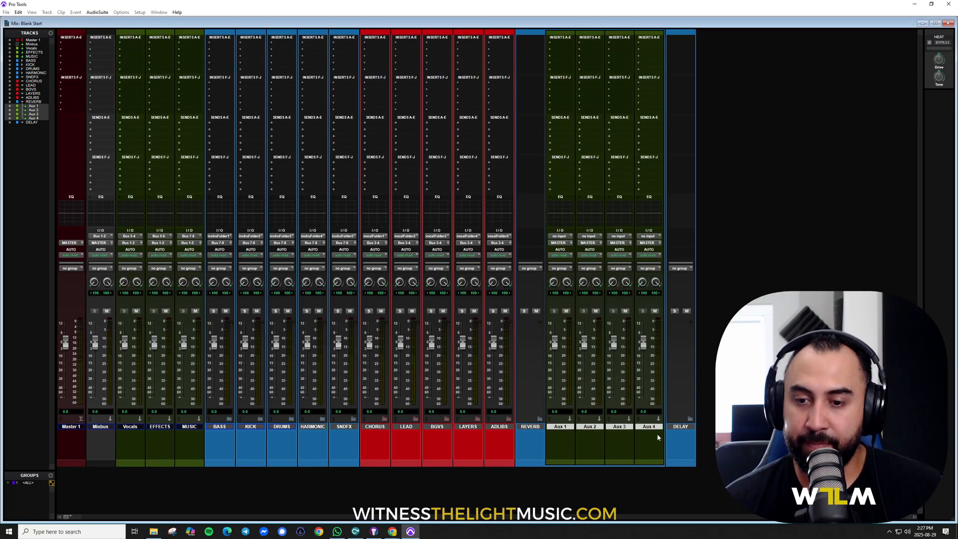
Rename the first two new aux tracks as HALL and PLATE
{"action": "double_click", "coordinate": [559, 426]}
{"action": "type", "text": "ha"}
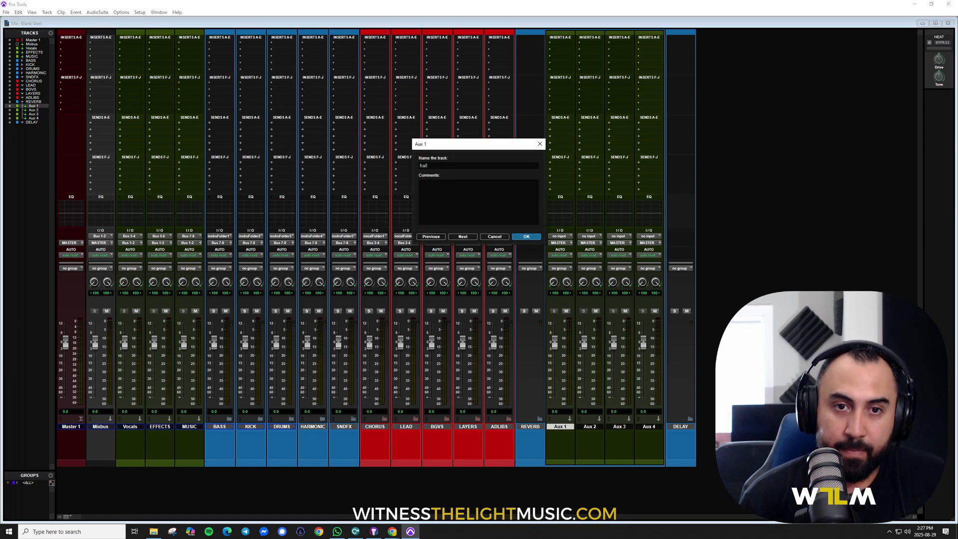
{"action": "type", "text": "ll"}
{"action": "key", "text": "ctrl+a"}
{"action": "type", "text": "H"}
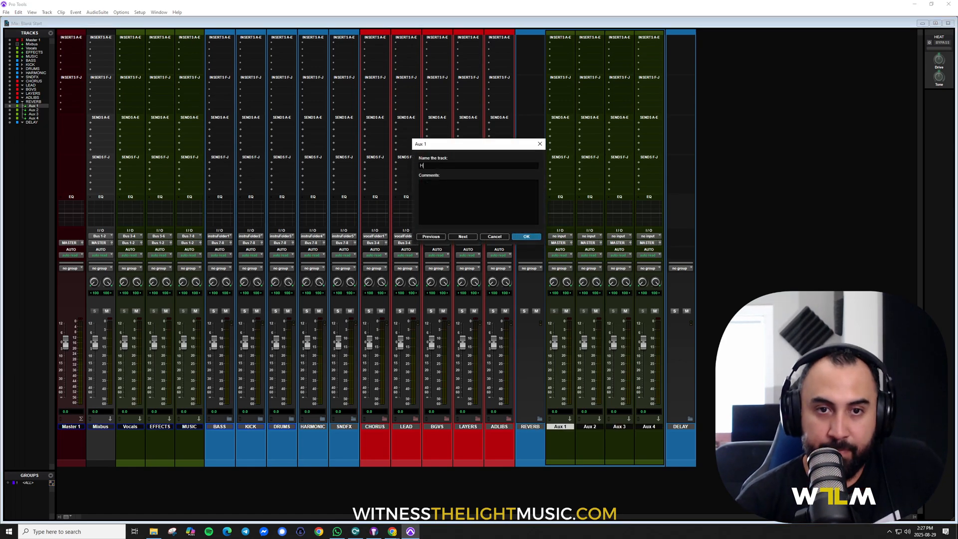
{"action": "type", "text": "ALL"}
{"action": "key", "text": "ctrl+Right"}
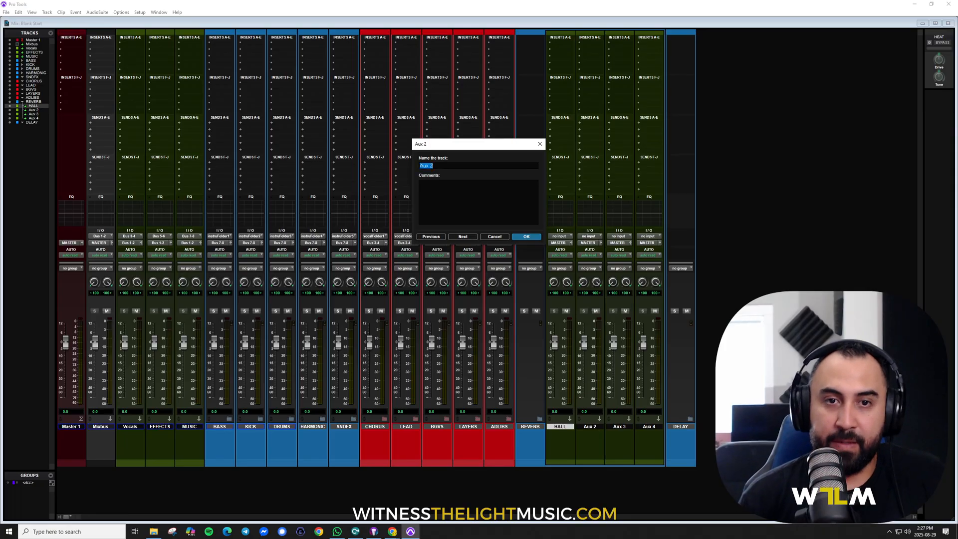
{"action": "type", "text": "PLAYE"}
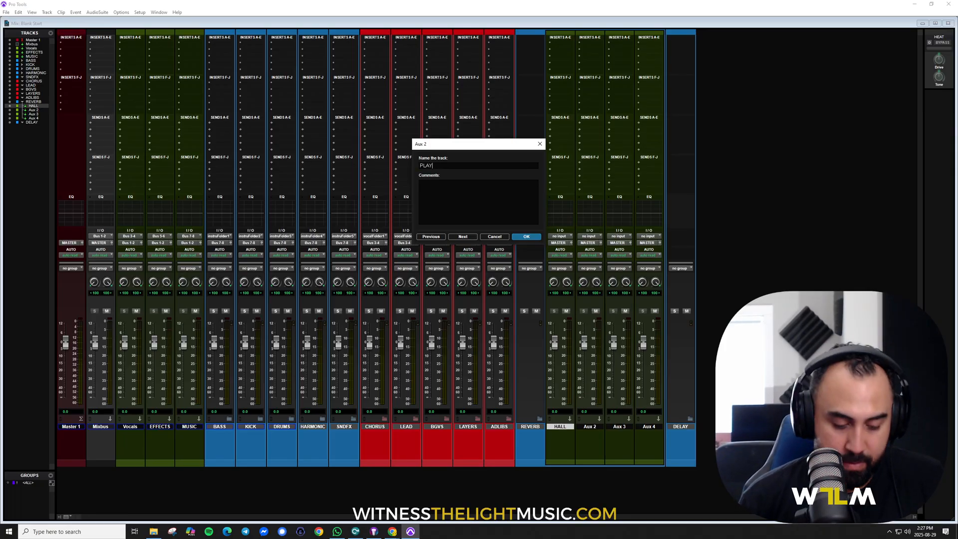
{"action": "key", "text": "BackSpace"}
{"action": "type", "text": "TE"}
{"action": "key", "text": "ctrl+Right"}
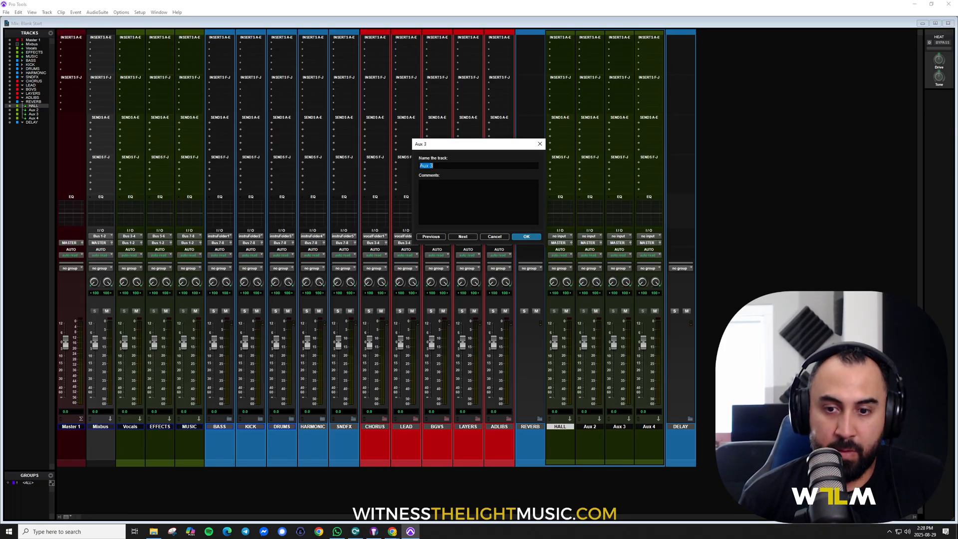
Rename the remaining two aux tracks as 1/4 DLY and 1/8 DLY and close the naming dialog
{"action": "type", "text": "DLY"}
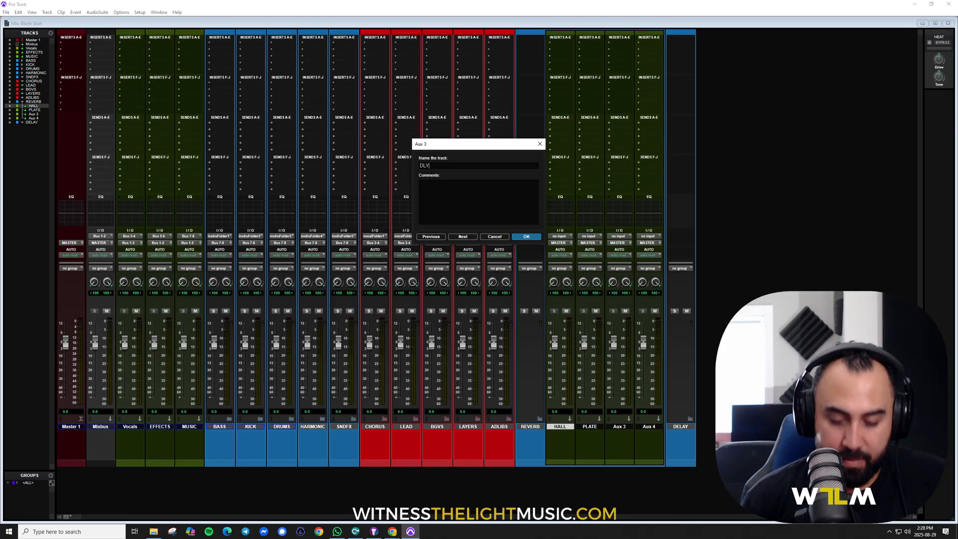
{"action": "key", "text": "BackSpace"}
{"action": "key", "text": "BackSpace"}
{"action": "key", "text": "BackSpace"}
{"action": "type", "text": "1/4"}
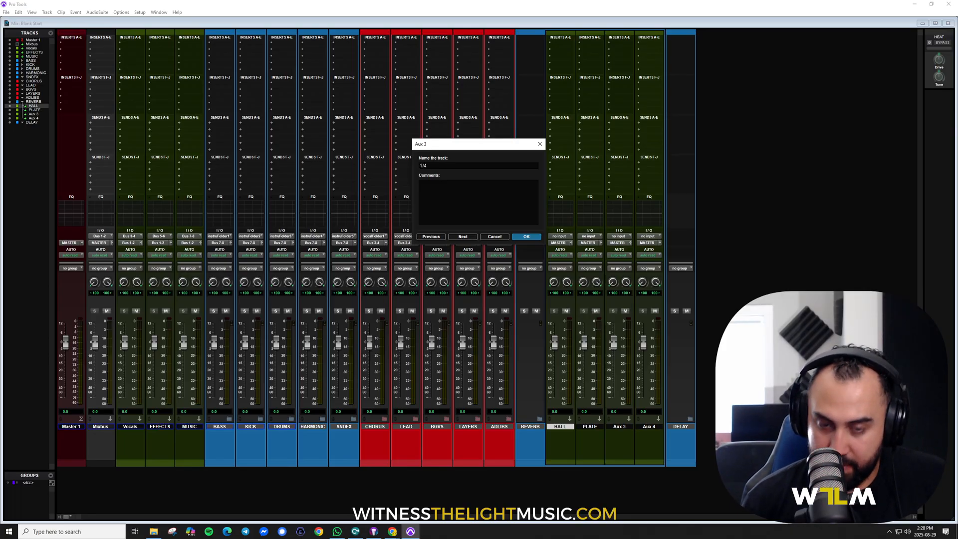
{"action": "type", "text": " DLY"}
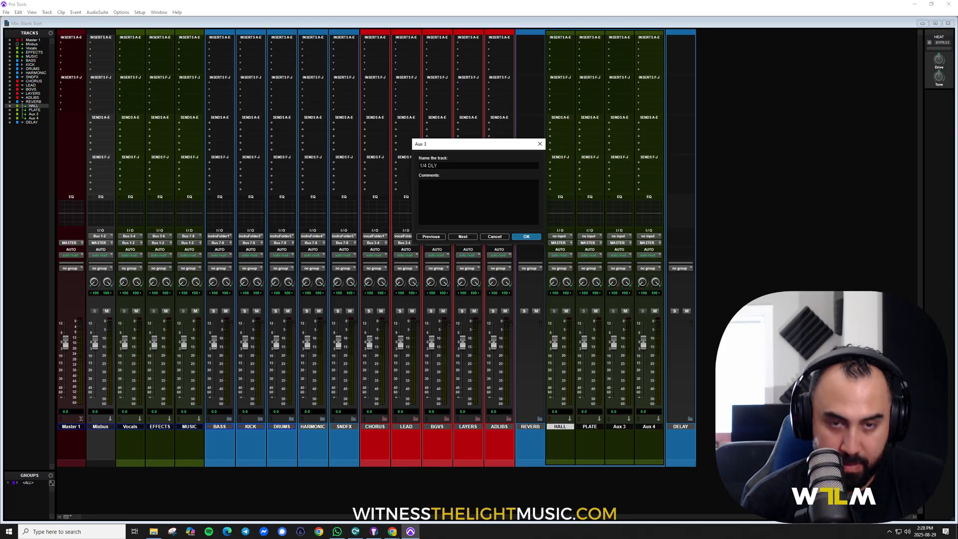
{"action": "key", "text": "ctrl+Right"}
{"action": "type", "text": "1/8"}
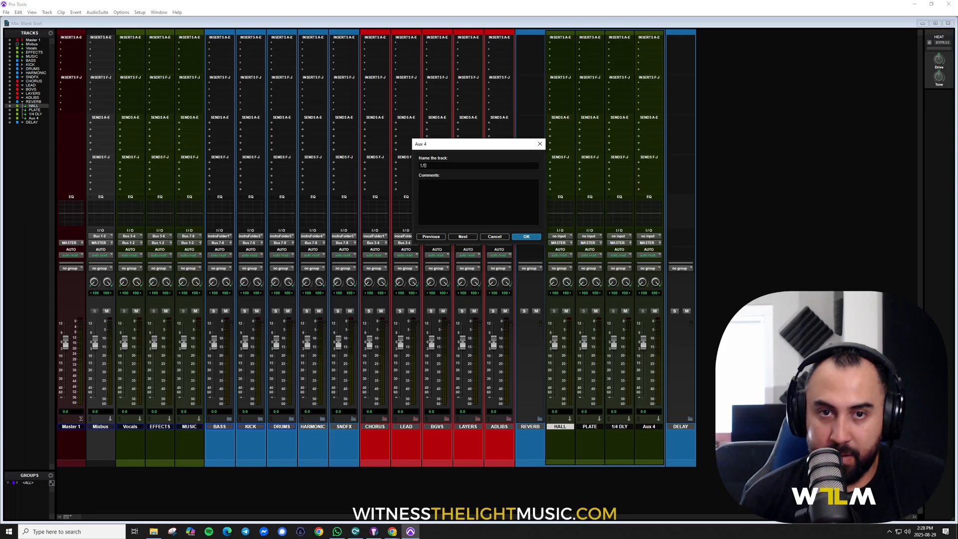
{"action": "type", "text": " DLY"}
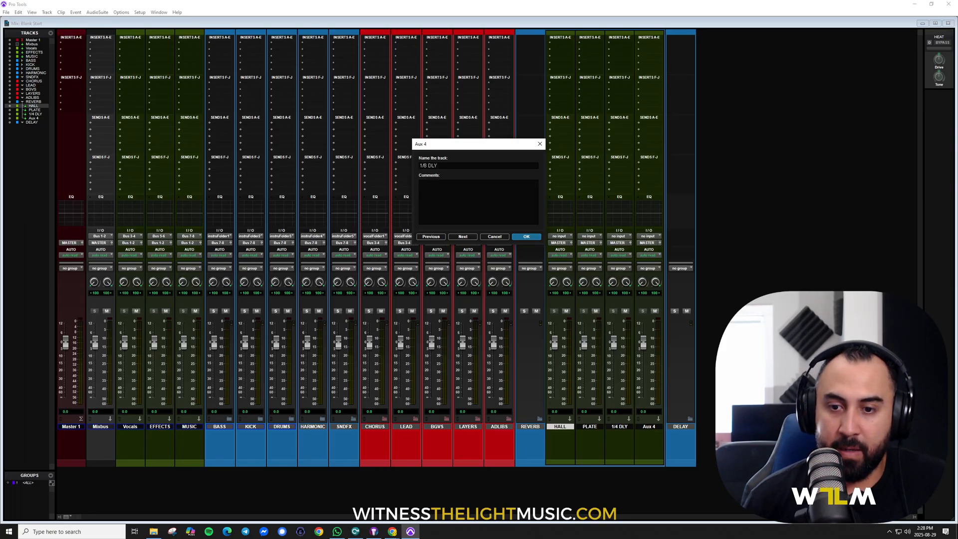
{"action": "key", "text": "Return"}
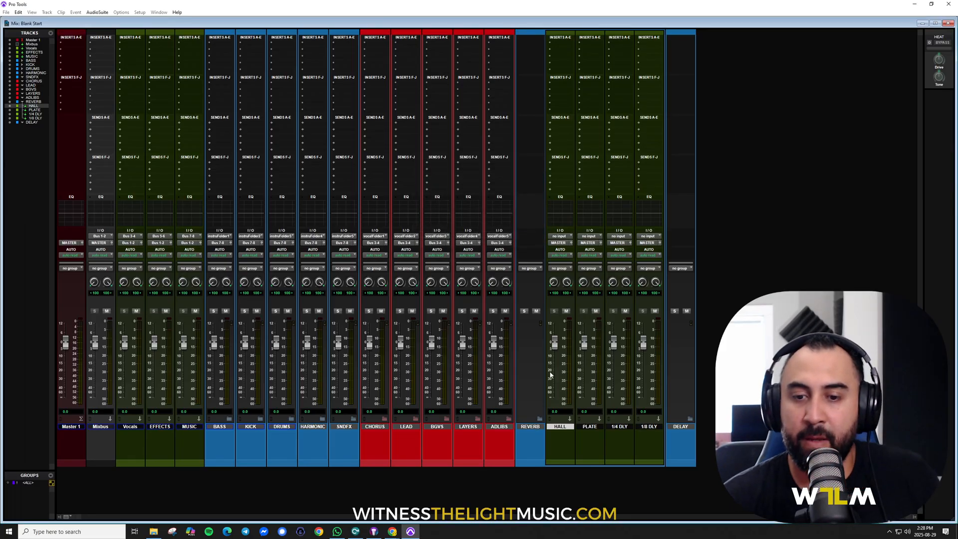
Move the 1/4 DLY and 1/8 DLY tracks out of the REVERB folder into the DELAY folder
{"action": "left_click", "coordinate": [619, 427]}
{"action": "left_click", "coordinate": [643, 428], "text": "shift"}
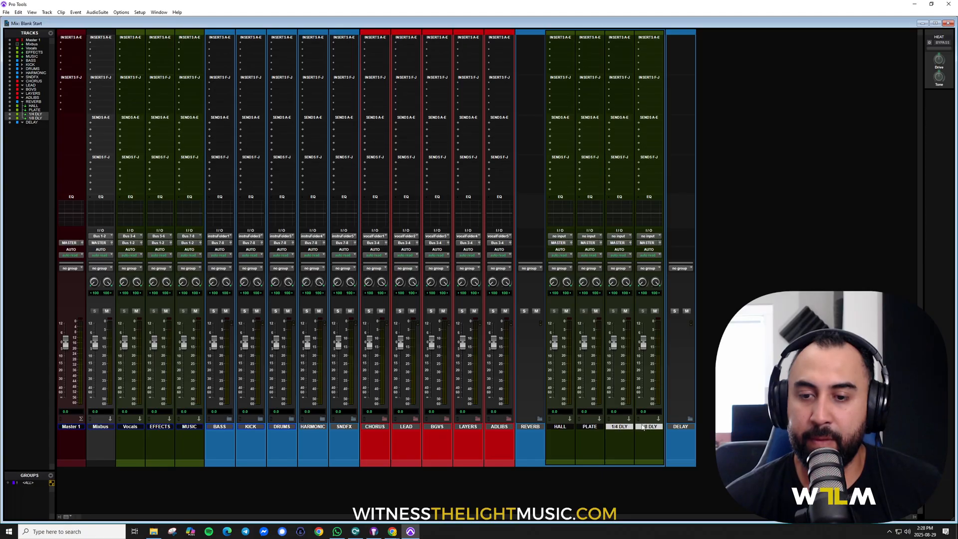
{"action": "left_click_drag", "start_coordinate": [620, 427], "coordinate": [681, 431]}
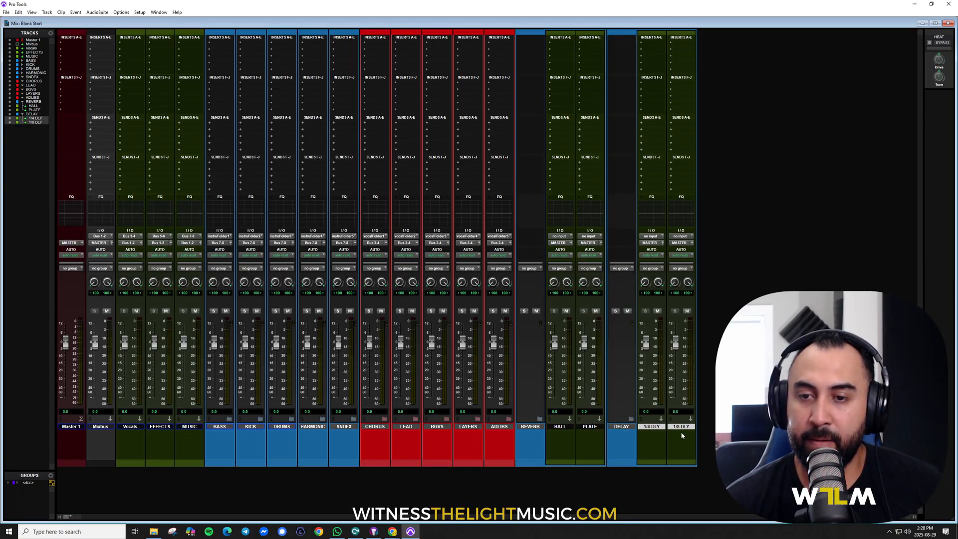
Route the outputs of both delay aux tracks to Bus 5-6 (Stereo)
{"action": "left_click", "coordinate": [649, 243]}
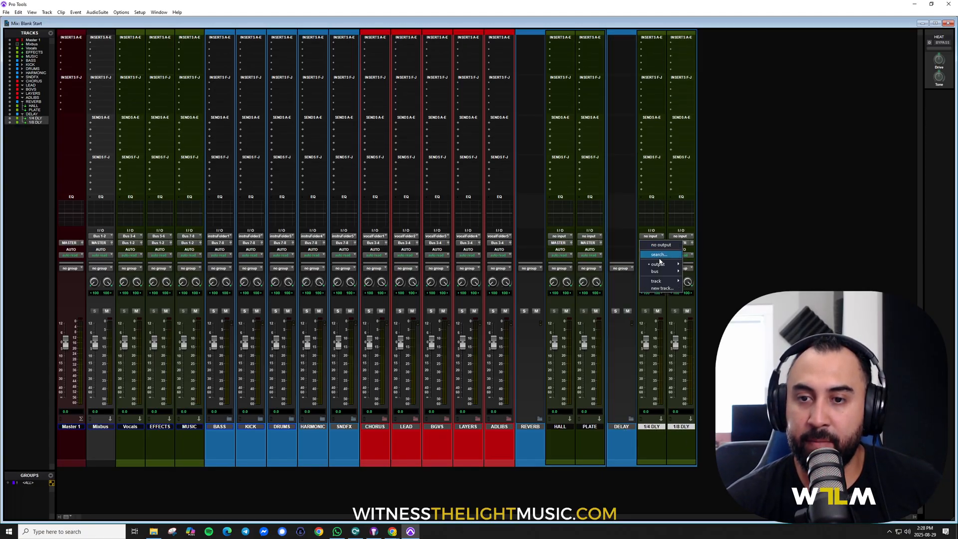
{"action": "mouse_move", "coordinate": [657, 270]}
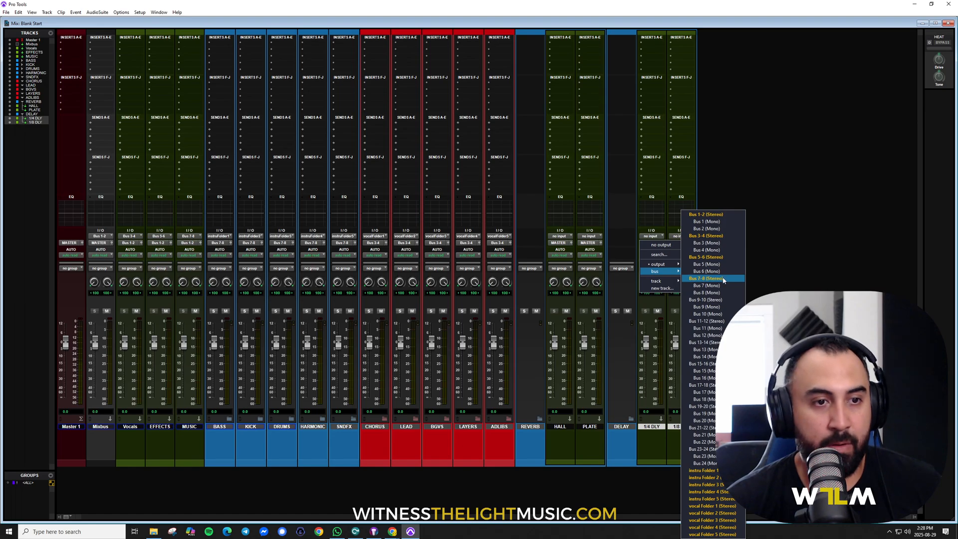
{"action": "left_click", "coordinate": [705, 256]}
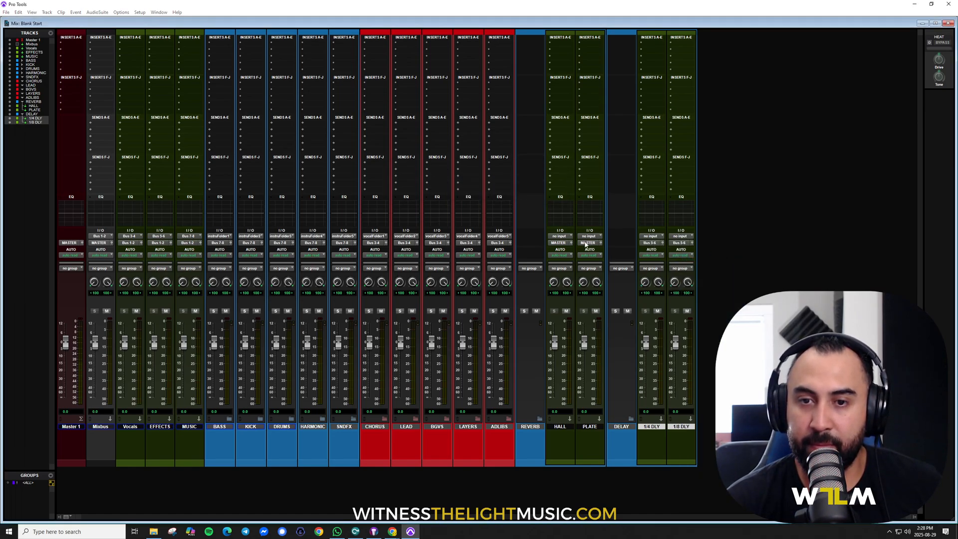
Route the outputs of the HALL and PLATE aux tracks to Bus 5-6 (Stereo)
{"action": "left_click", "coordinate": [560, 427]}
{"action": "left_click", "coordinate": [590, 427], "text": "shift"}
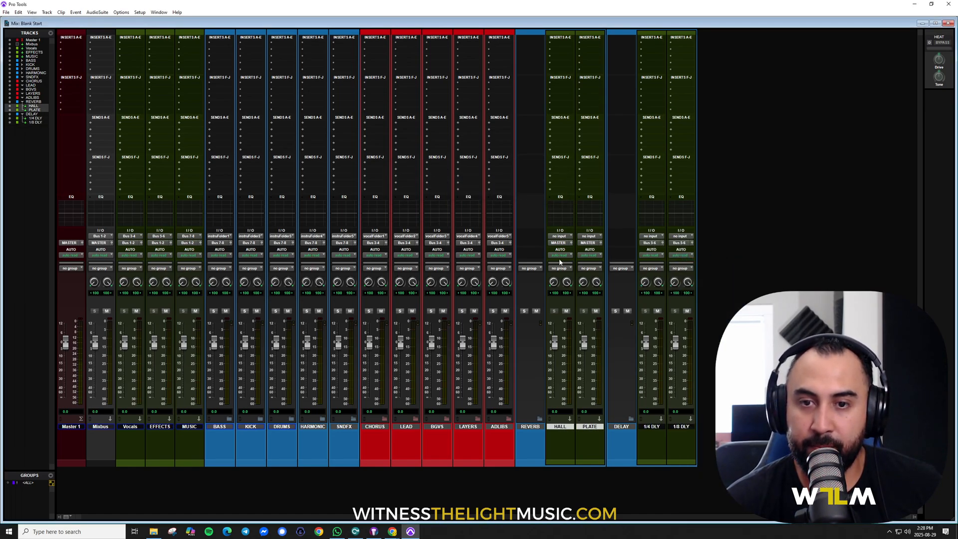
{"action": "left_click", "coordinate": [558, 242]}
{"action": "mouse_move", "coordinate": [564, 271]}
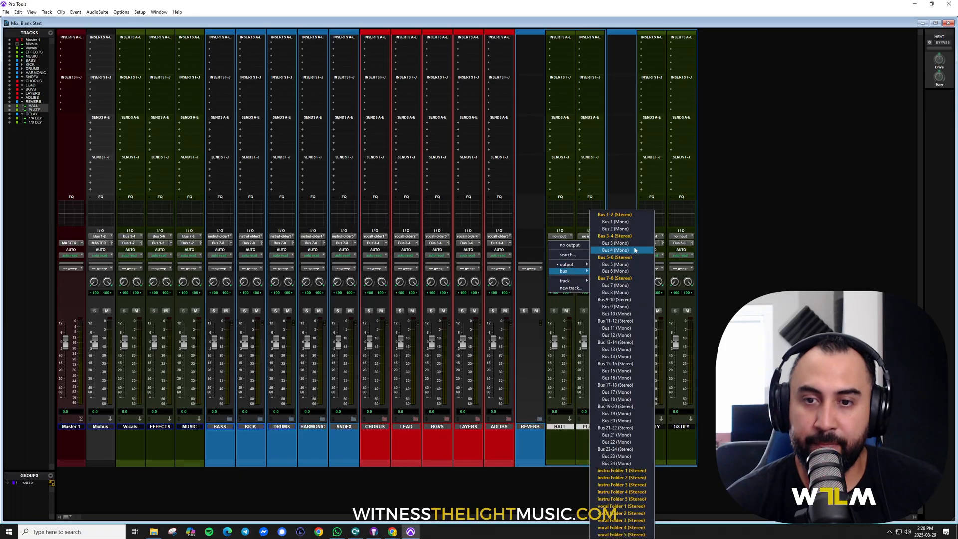
{"action": "left_click", "coordinate": [614, 257], "text": "alt+shift"}
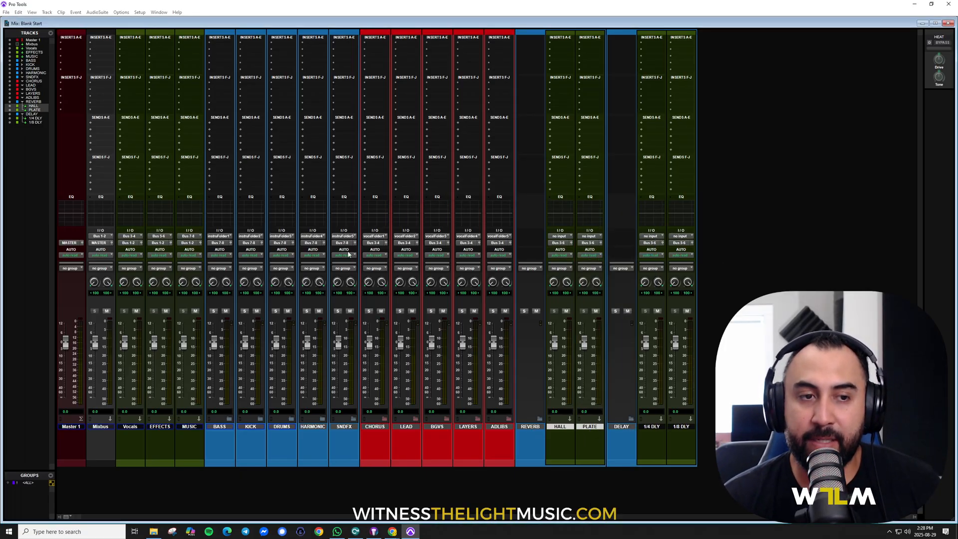
Review how the vocal folders, instrument folders and effects tracks feed the Vocals, MUSIC and EFFECTS submix auxes
{"action": "left_click", "coordinate": [165, 427]}
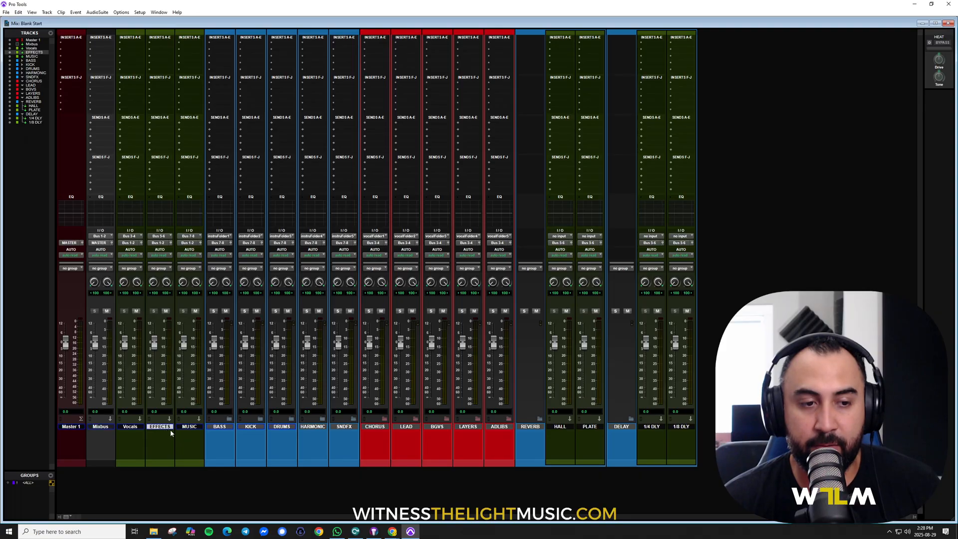
{"action": "left_click", "coordinate": [381, 427]}
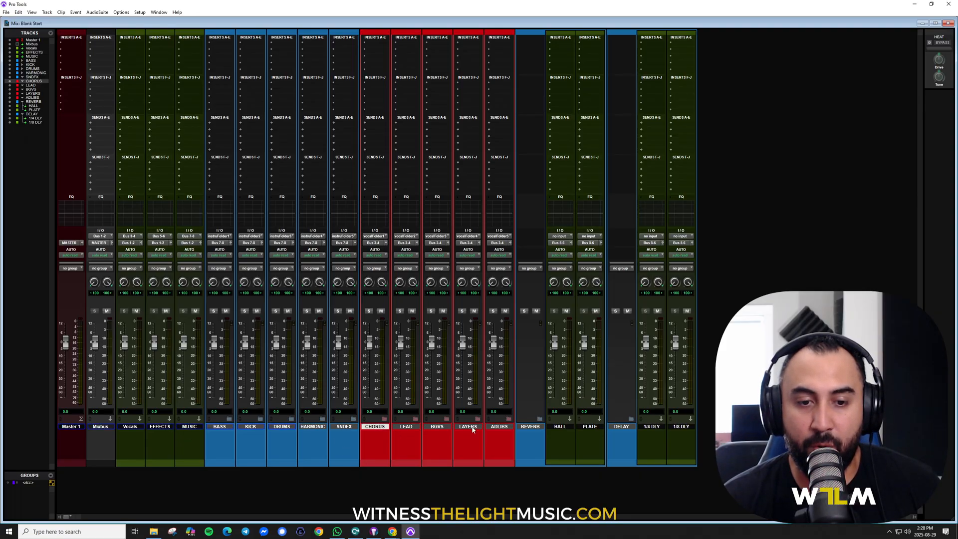
{"action": "left_click", "coordinate": [503, 428], "text": "shift"}
{"action": "left_click", "coordinate": [129, 427]}
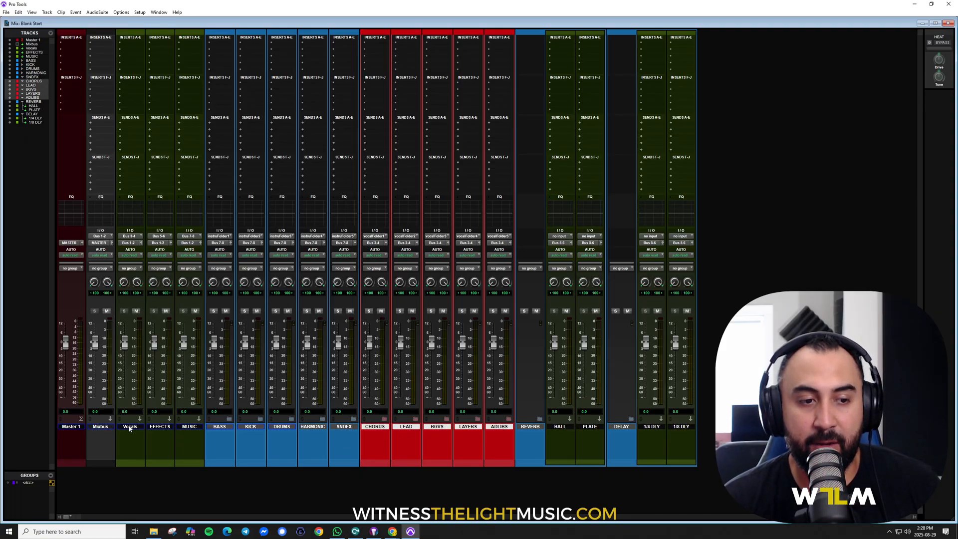
{"action": "left_click", "coordinate": [227, 430]}
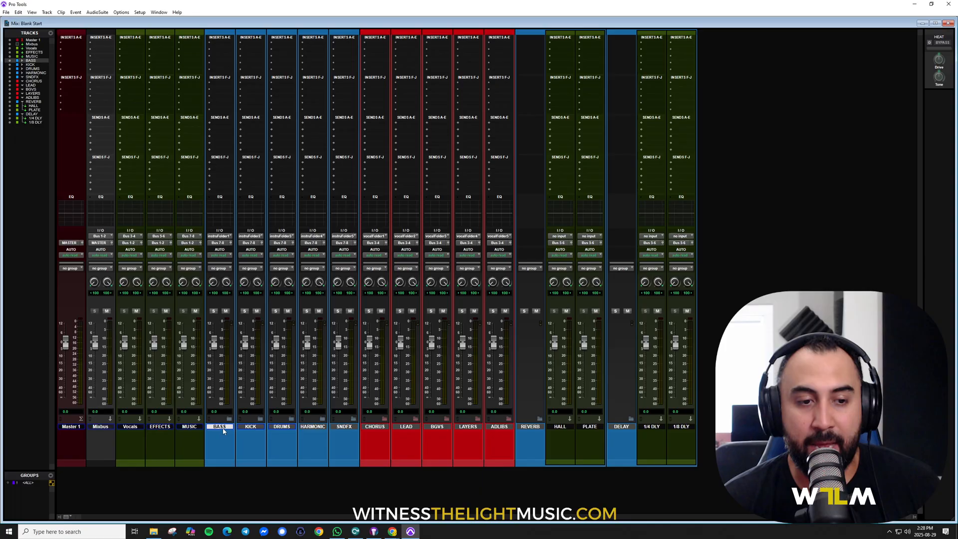
{"action": "left_click", "coordinate": [347, 428], "text": "shift"}
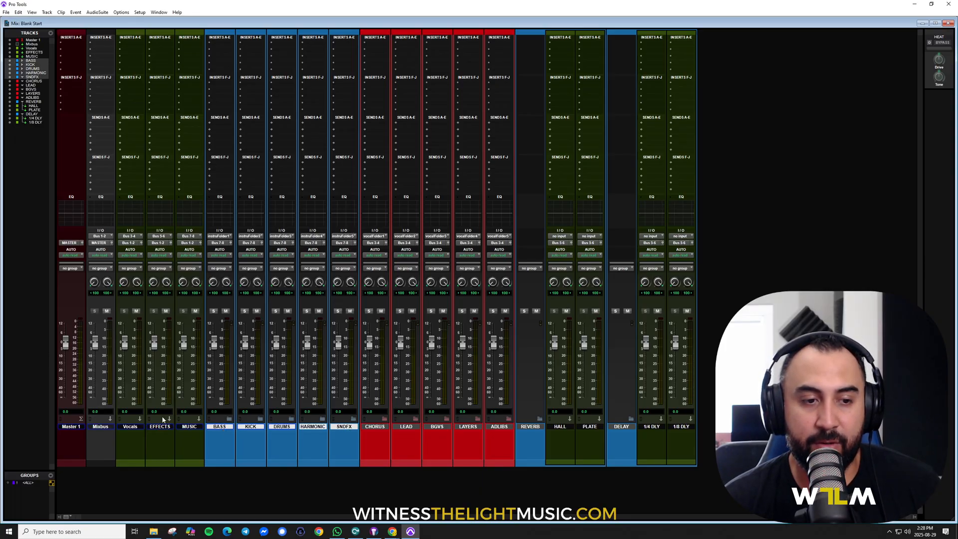
{"action": "left_click", "coordinate": [190, 428]}
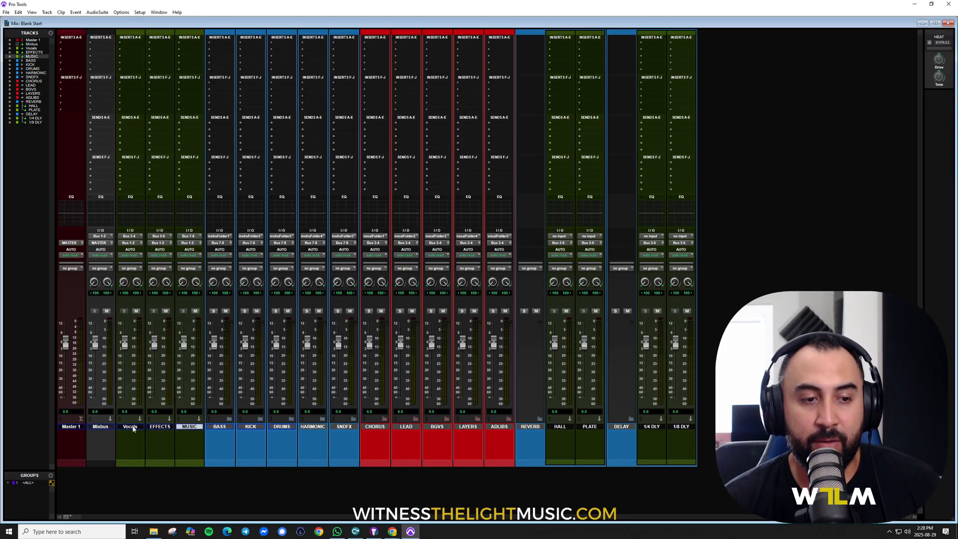
{"action": "left_click", "coordinate": [133, 428]}
{"action": "left_click", "coordinate": [159, 428]}
{"action": "left_click", "coordinate": [189, 428]}
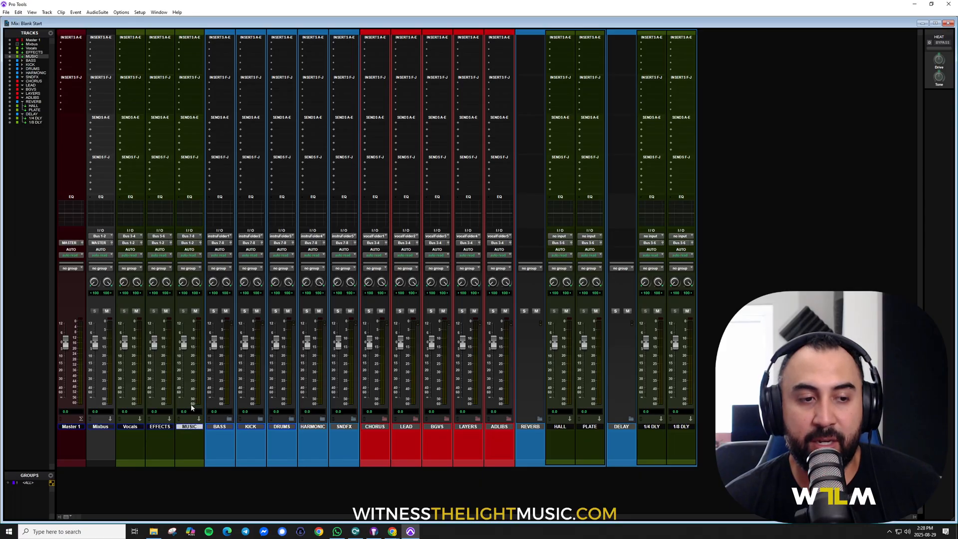